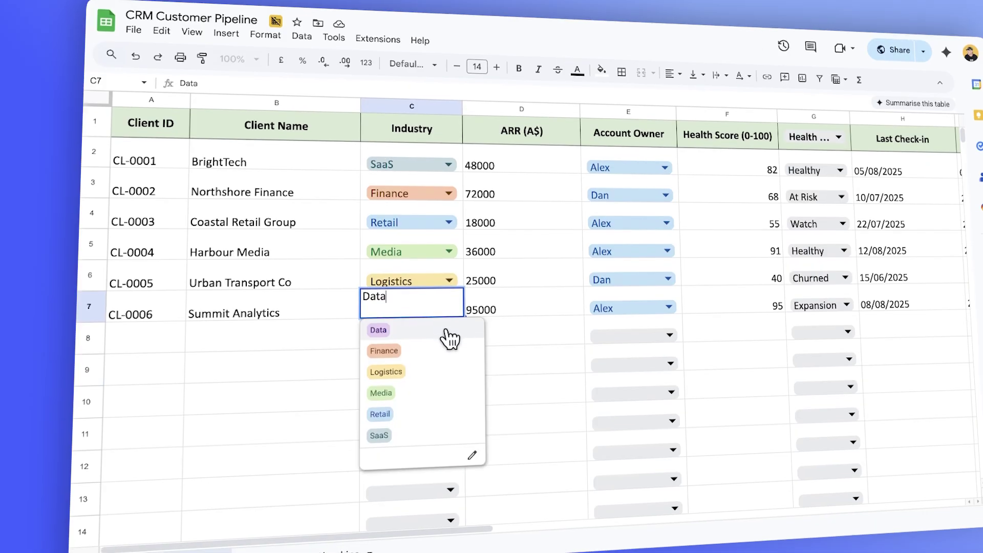
Choose the Data chip as Summit Analytics' Industry in cell C7.
click(449, 338)
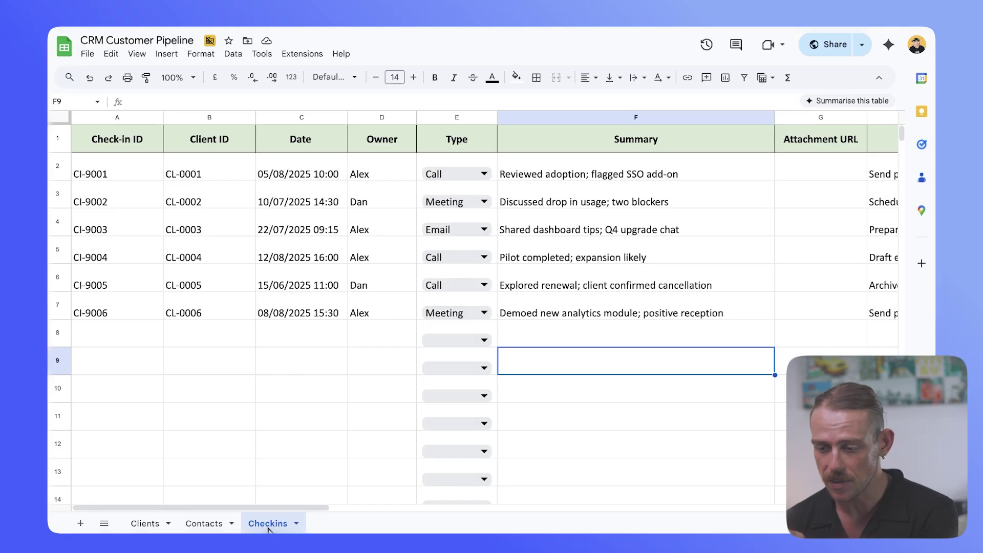
Review the Clients, Contacts and Checkins sheets in turn, finishing on Checkins.
click(156, 527)
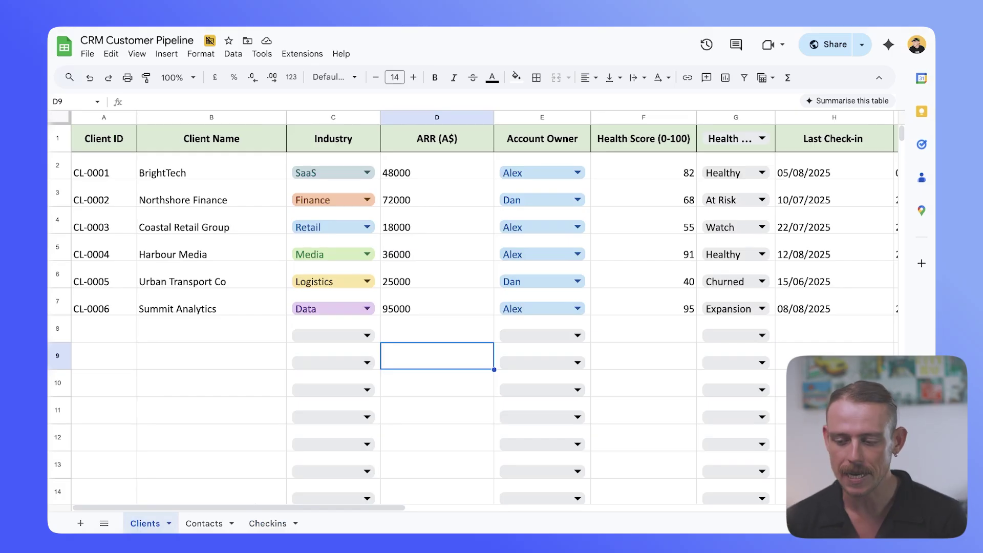
click(204, 524)
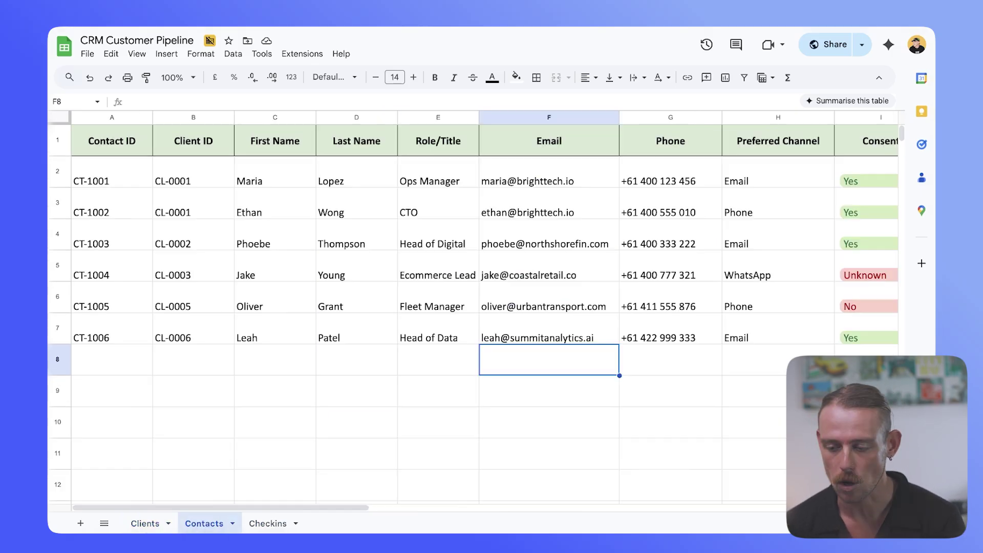
click(268, 523)
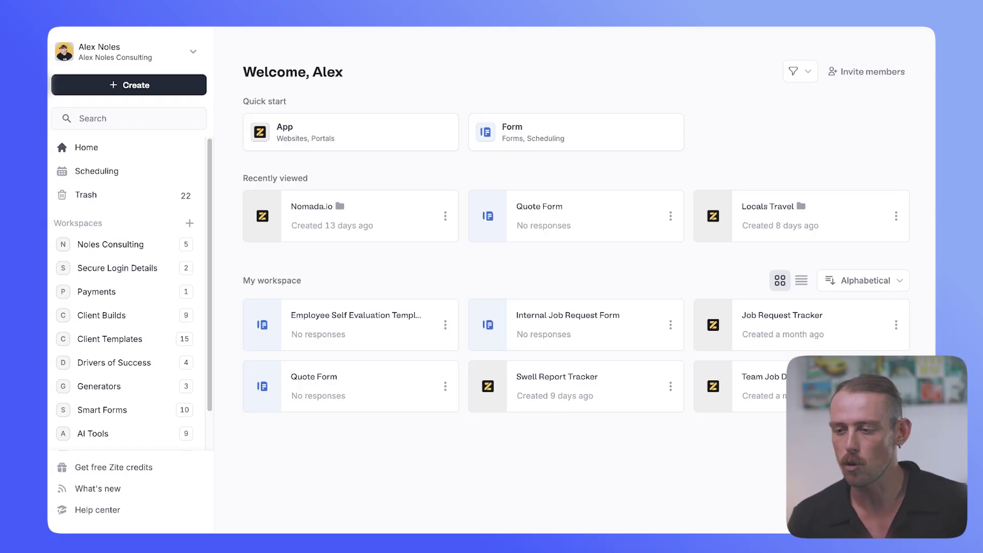
Start a new App from the Zite home page's quick-start card.
click(411, 140)
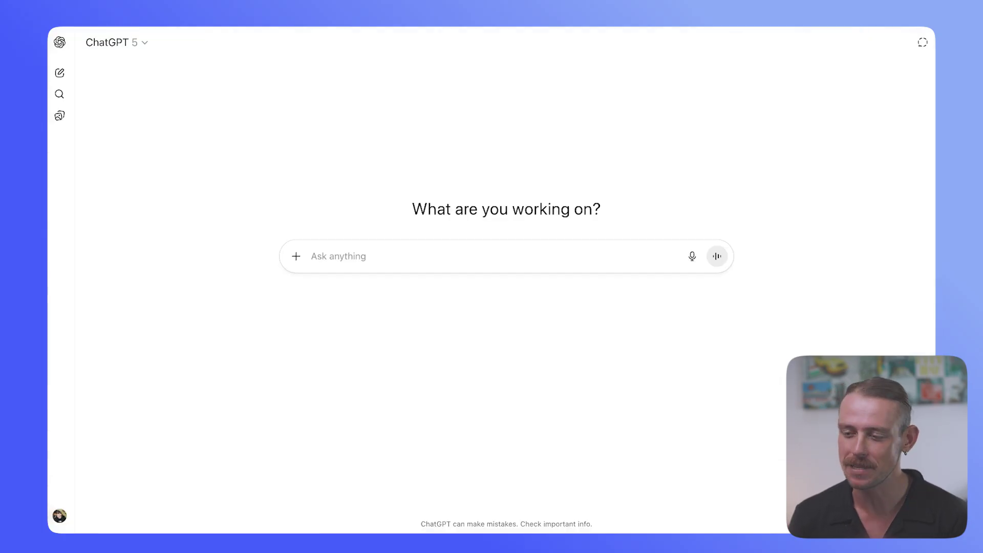
Bring up the attachment options in a new ChatGPT chat to add the sheet.
click(301, 258)
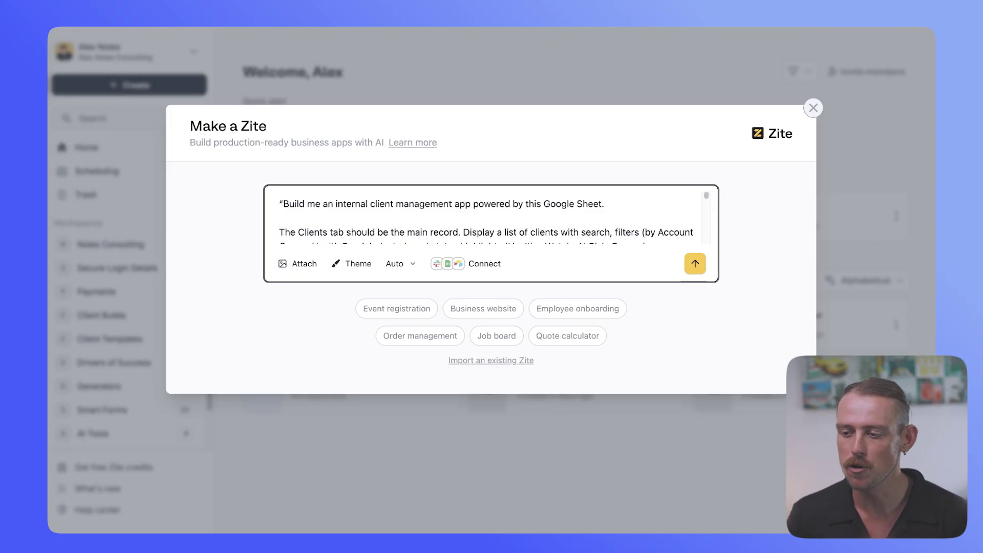
Read through the whole client management app prompt, then submit it to Zite.
scroll(486, 218, down, 1)
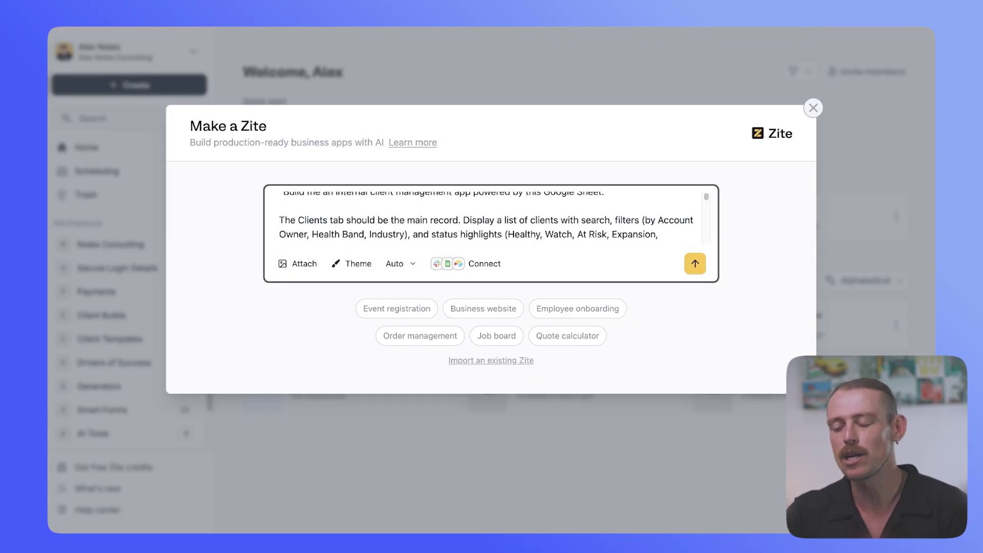
scroll(486, 215, down, 1)
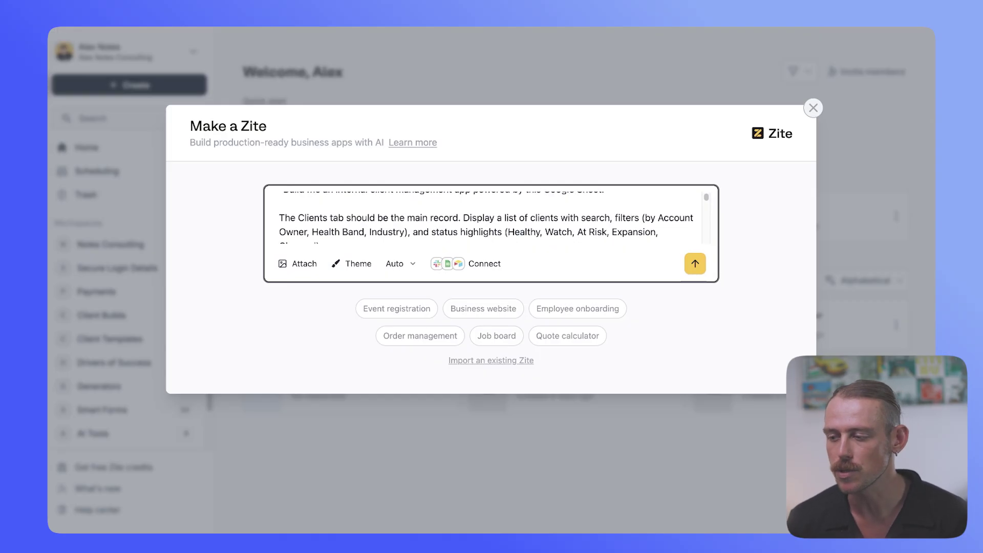
scroll(486, 218, down, 1)
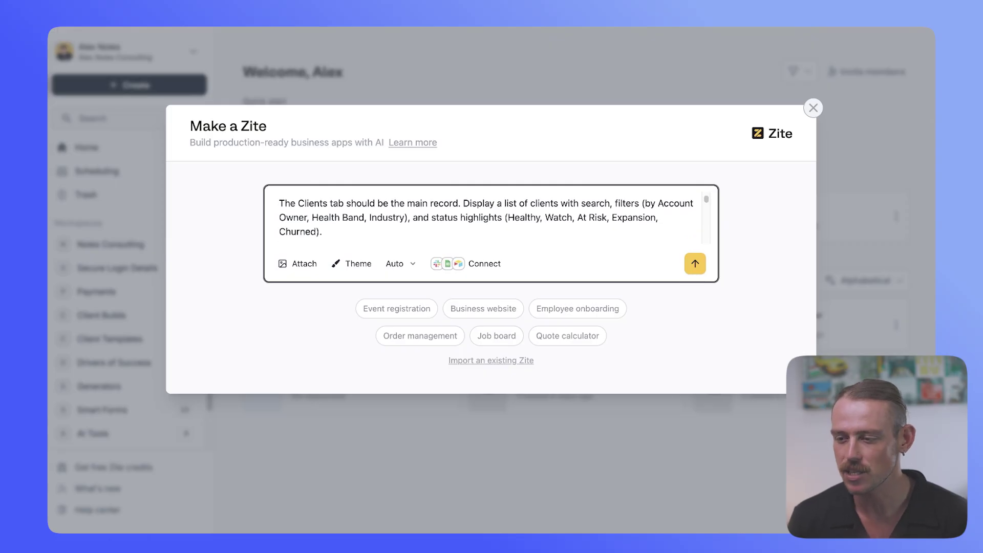
scroll(486, 218, down, 3)
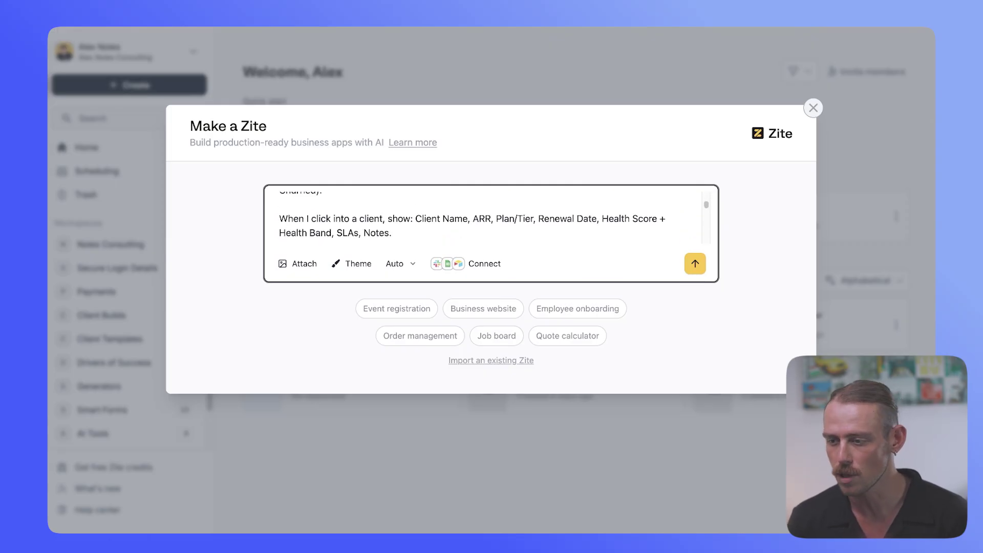
scroll(487, 218, down, 1)
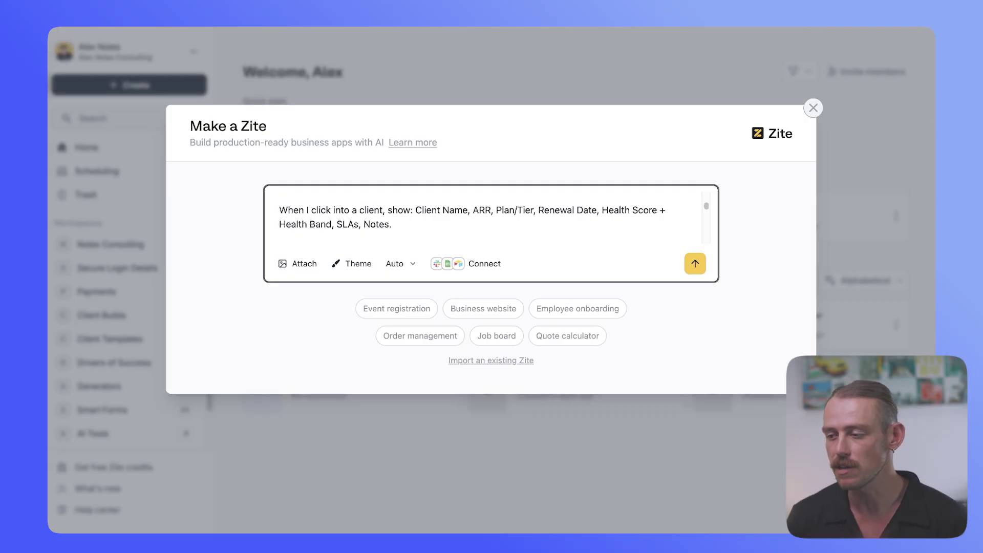
scroll(487, 218, down, 4)
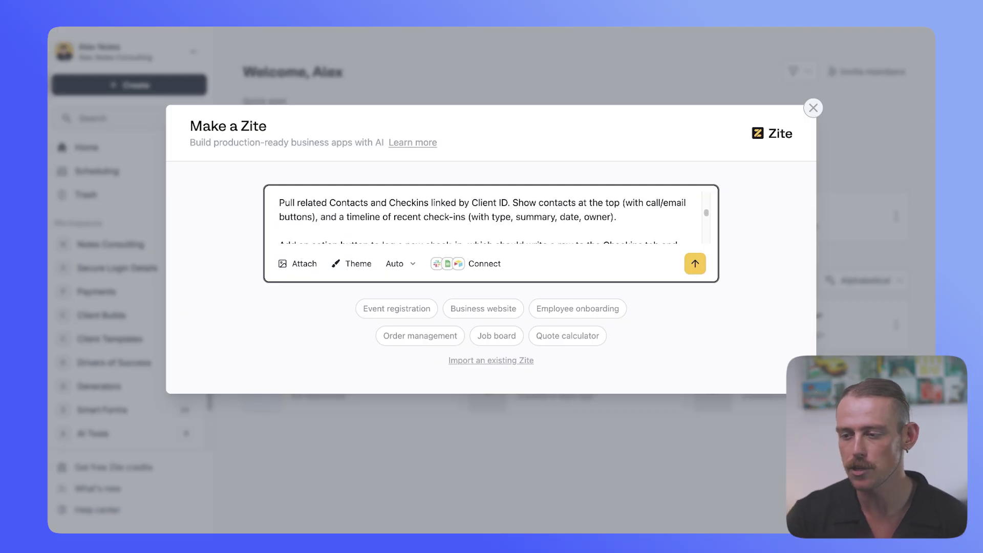
scroll(487, 217, down, 1)
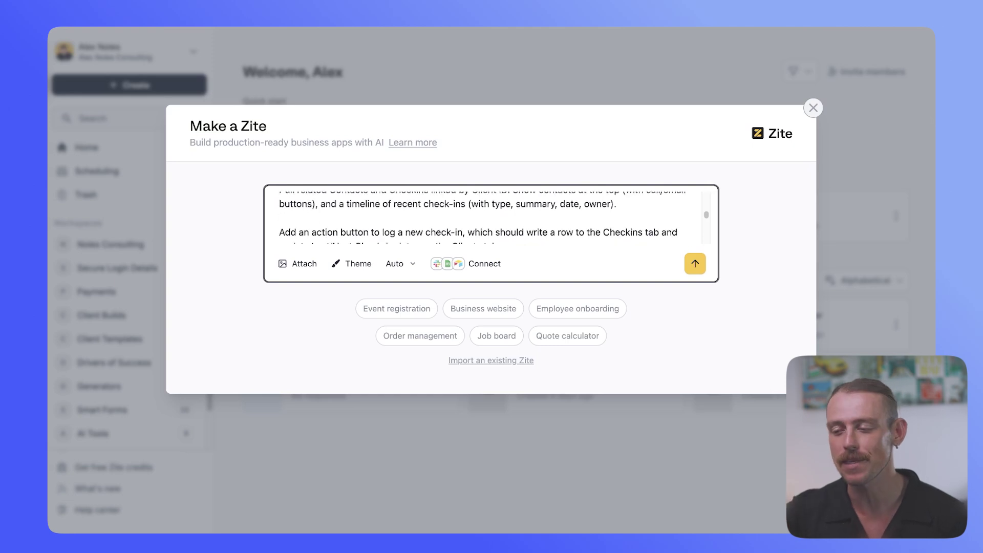
scroll(486, 218, down, 2)
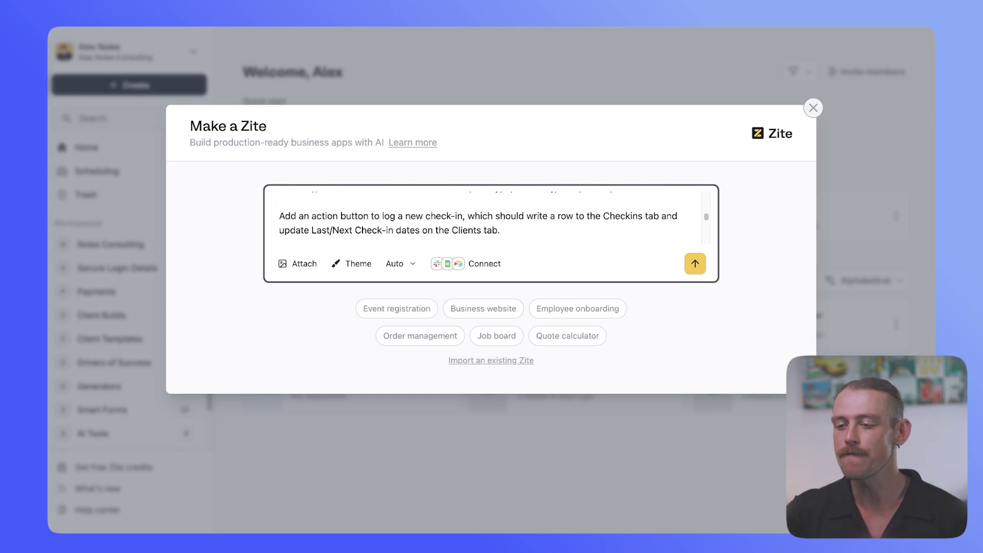
scroll(487, 218, down, 3)
scroll(487, 217, down, 3)
scroll(487, 217, down, 2)
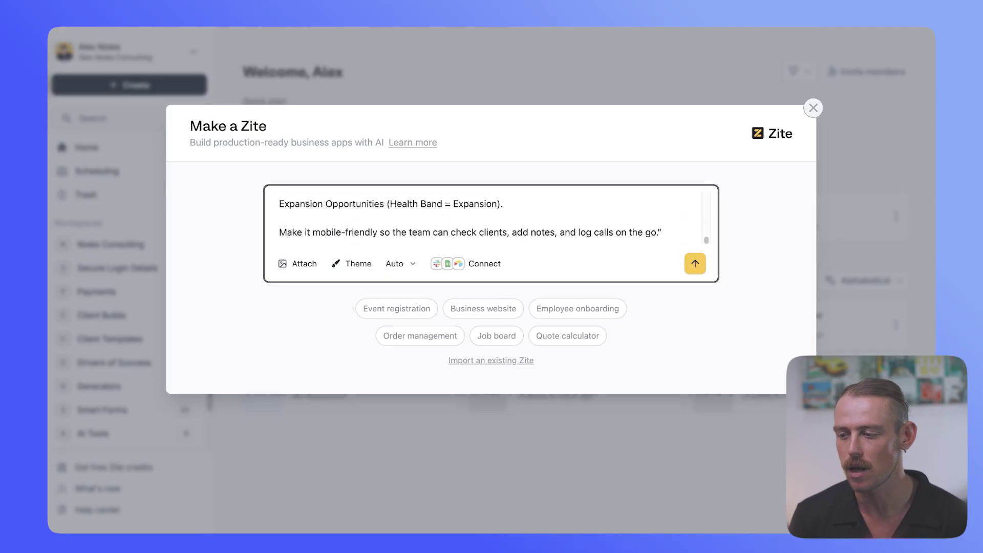
click(694, 265)
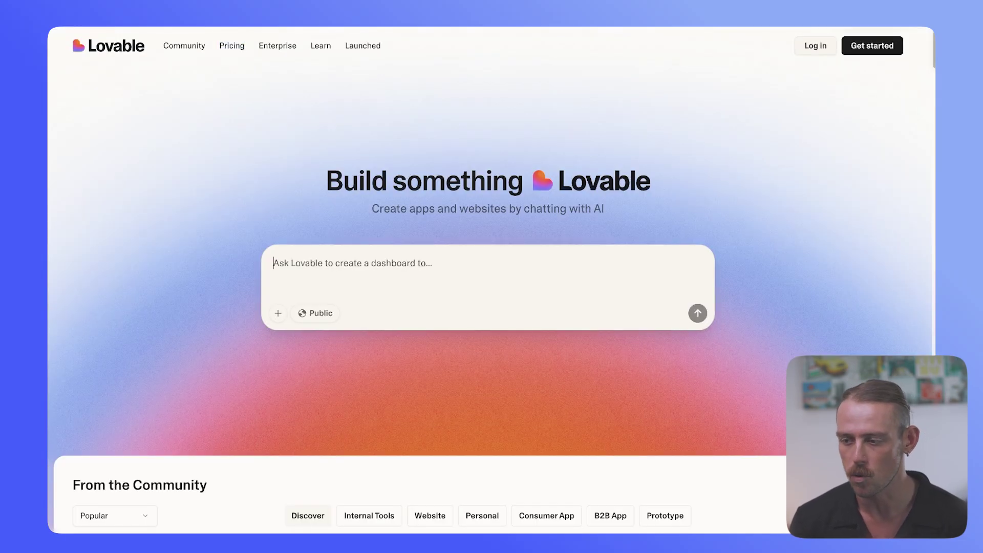
Paste the client management app prompt into Lovable's homepage prompt box.
key(ctrl+v)
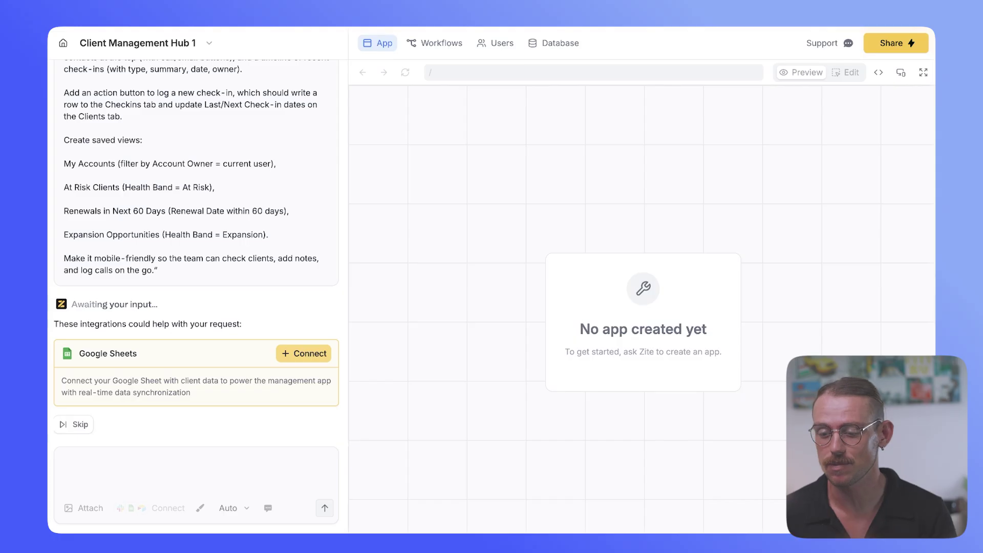
Connect Google Sheets through the existing account and open the spreadsheet picker.
click(322, 361)
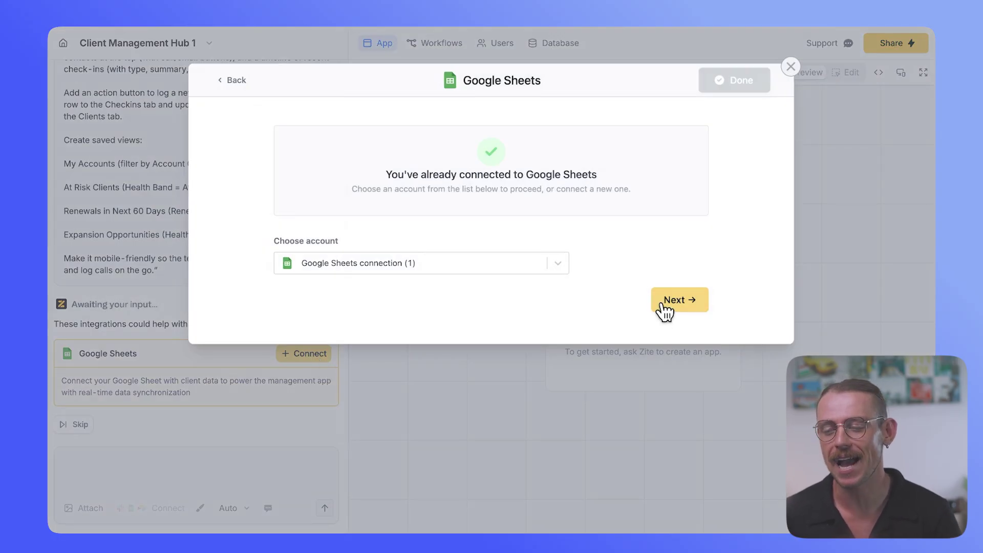
click(664, 300)
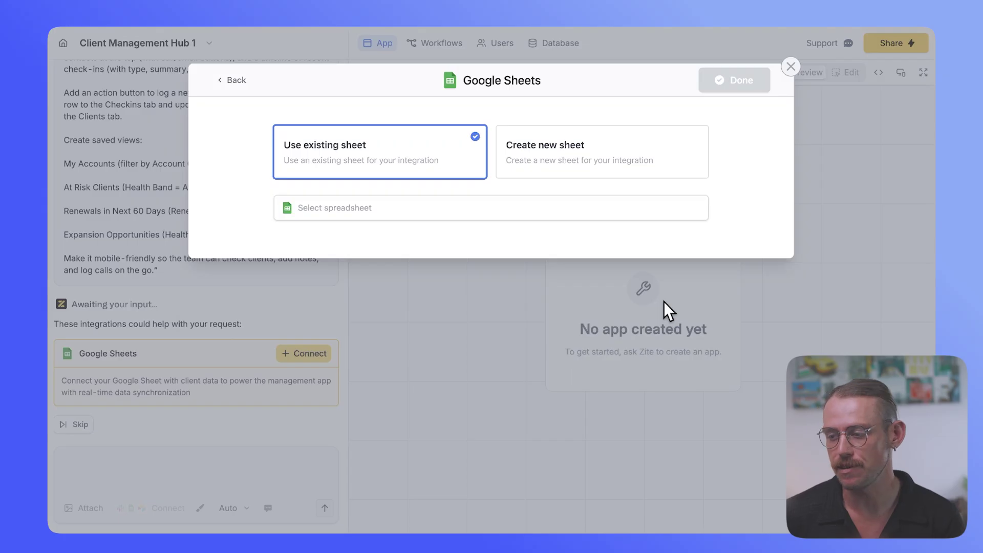
click(607, 214)
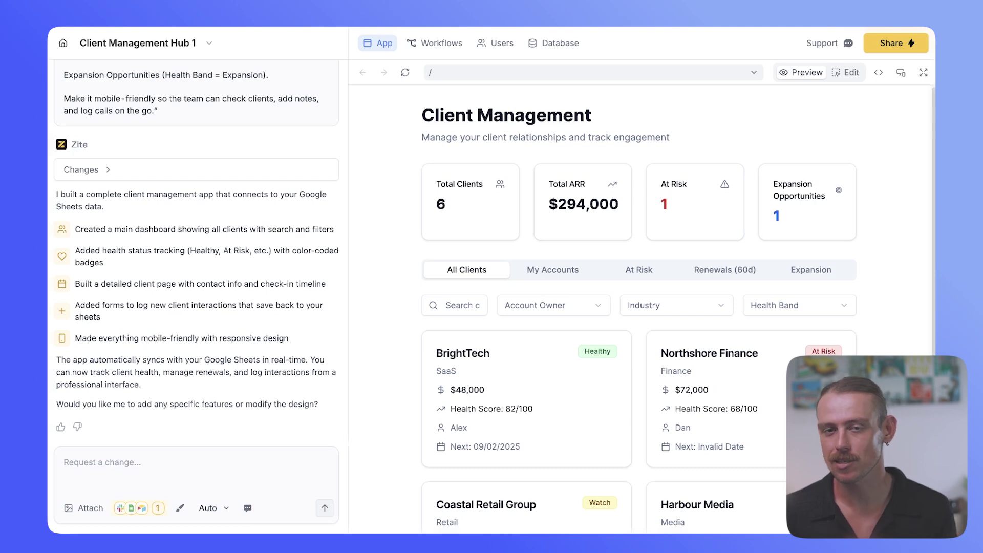
Make the preview fullscreen and highlight the $294,000 Total ARR figure.
click(924, 72)
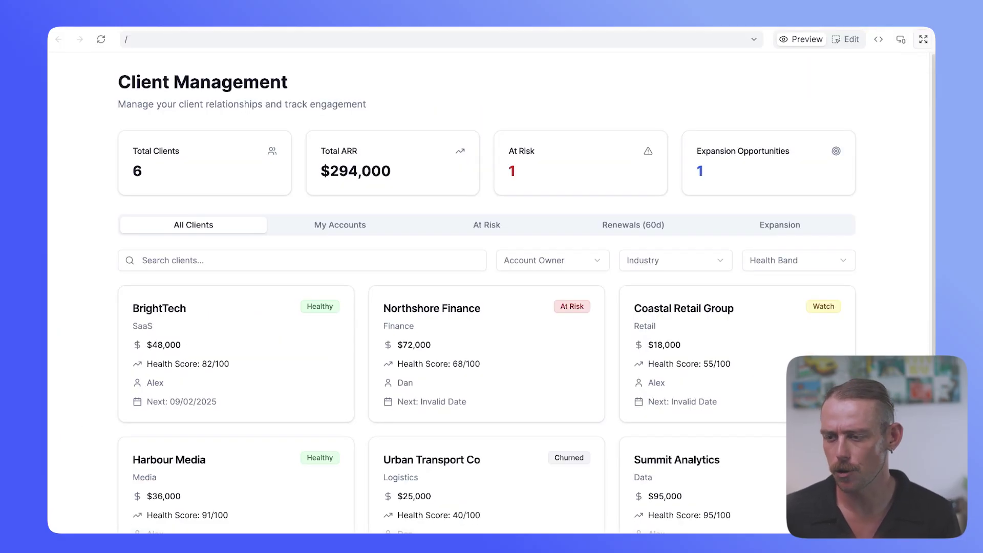
drag(391, 172, 320, 150)
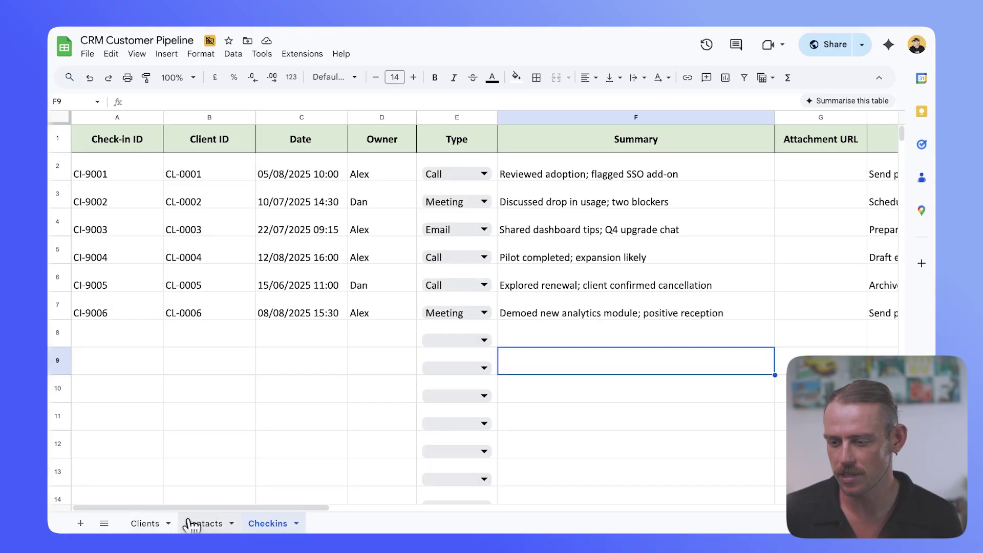
Open the Clients sheet and check BrightTech's ARR value of 48000 in D2.
click(138, 523)
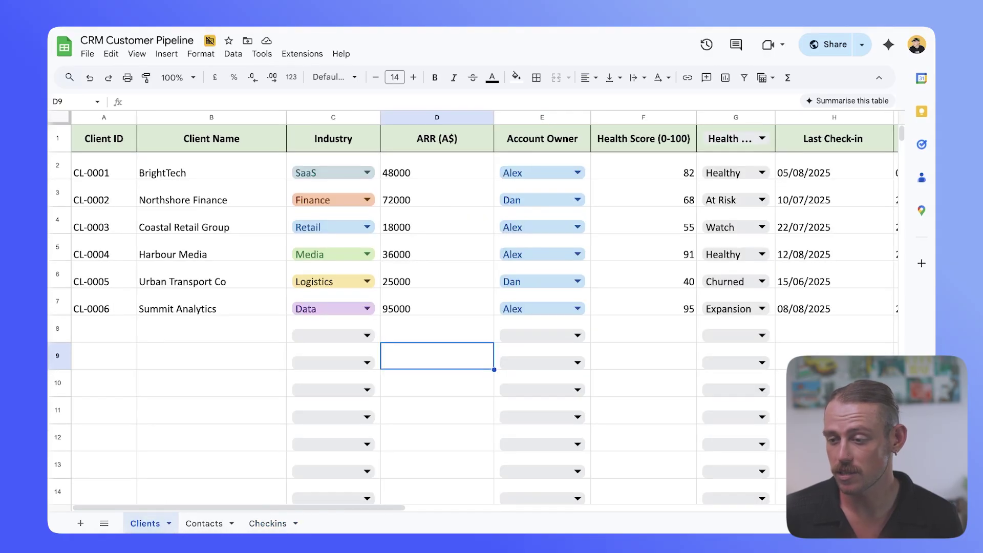
click(437, 166)
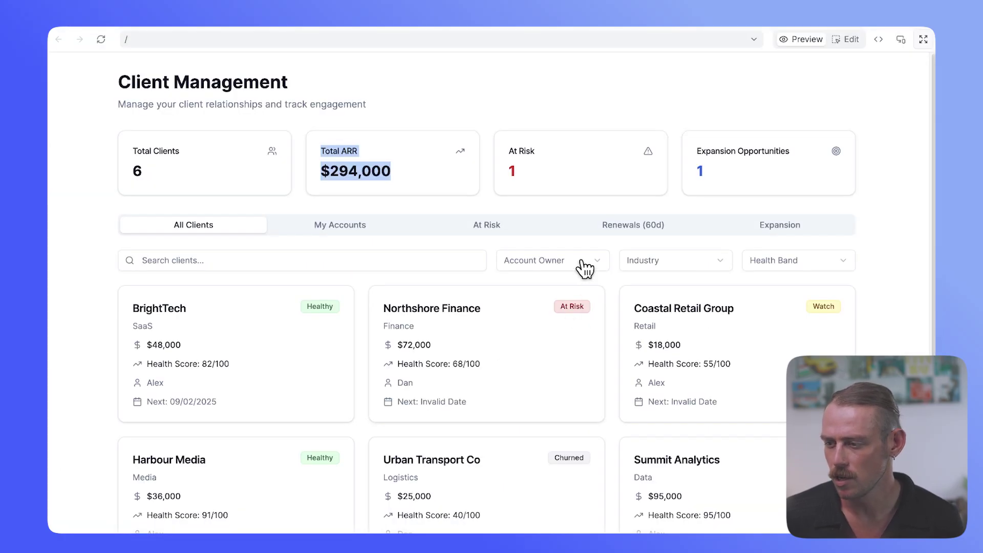
Filter the client cards by Account Owner, first to Dan, then to Alex.
click(584, 261)
click(545, 304)
click(499, 261)
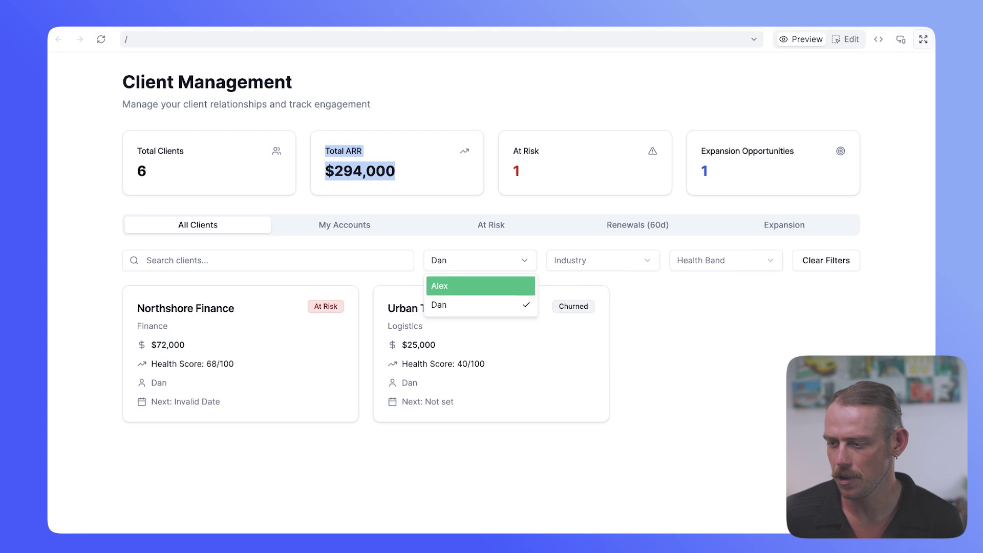
click(497, 286)
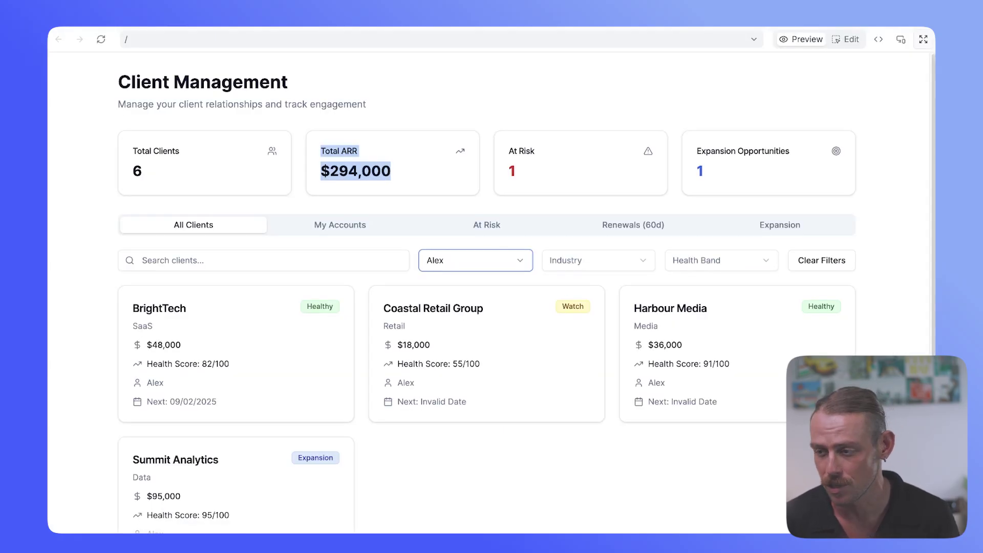
Try the Industry list, filter Health Band to At Risk, and switch the owner back to Dan.
click(581, 261)
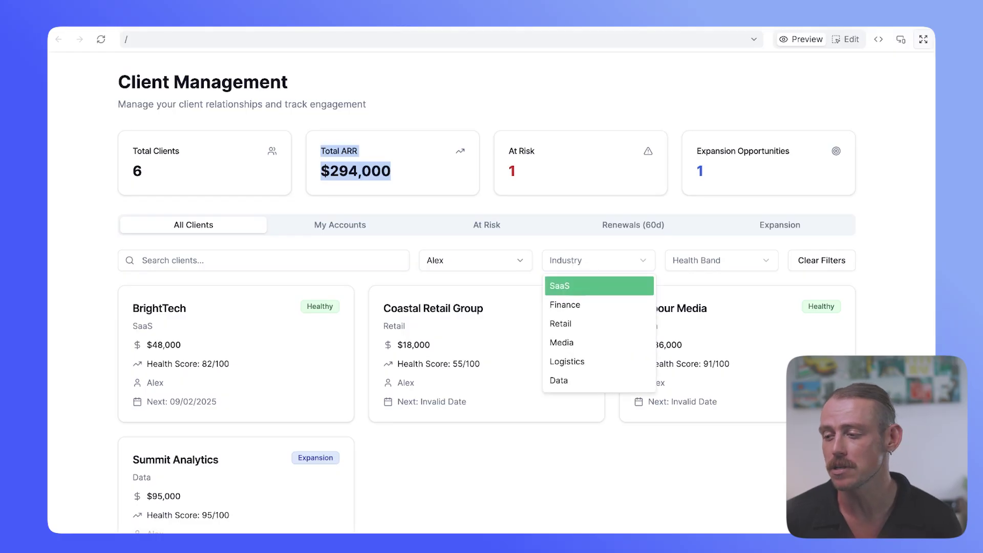
click(736, 266)
click(736, 266)
click(689, 323)
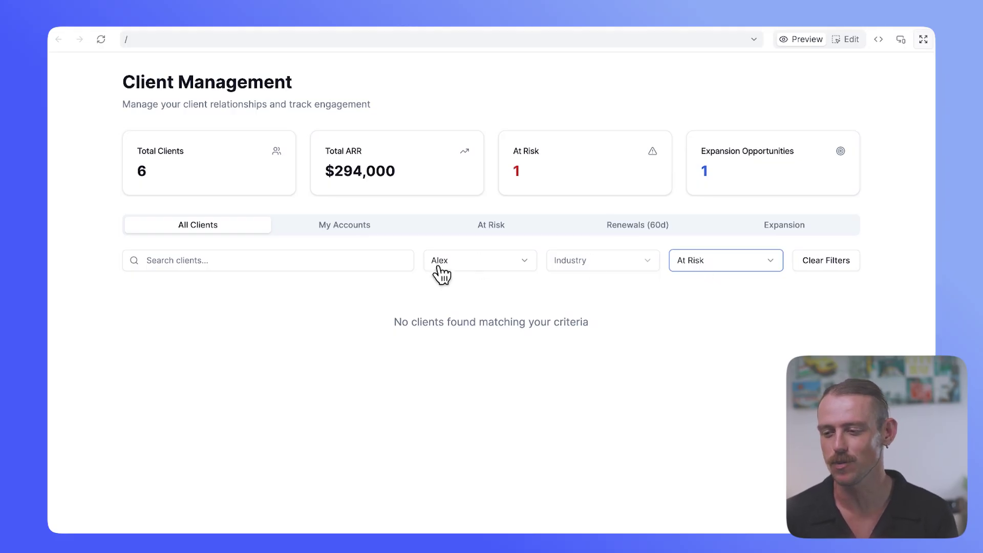
click(459, 268)
key(Return)
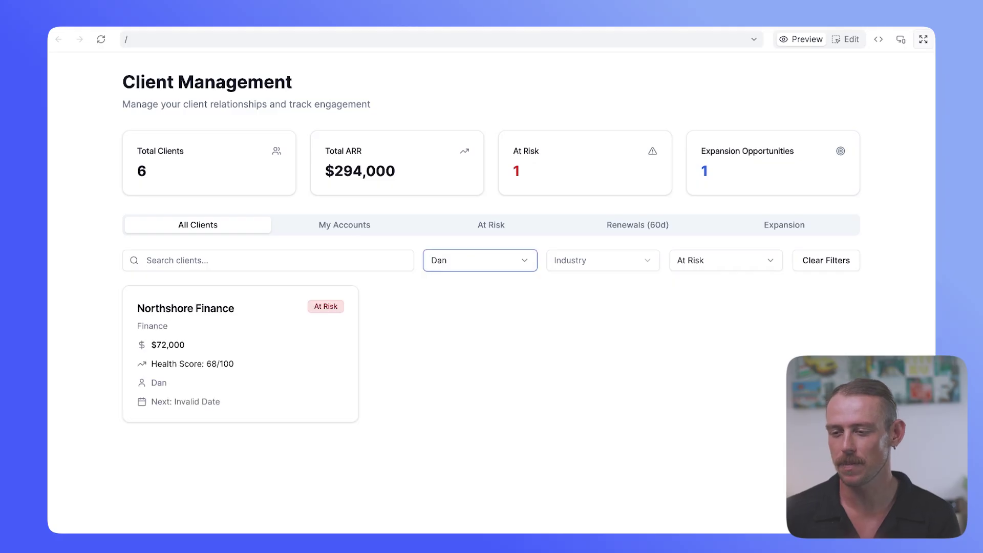
click(524, 268)
key(Return)
key(Return)
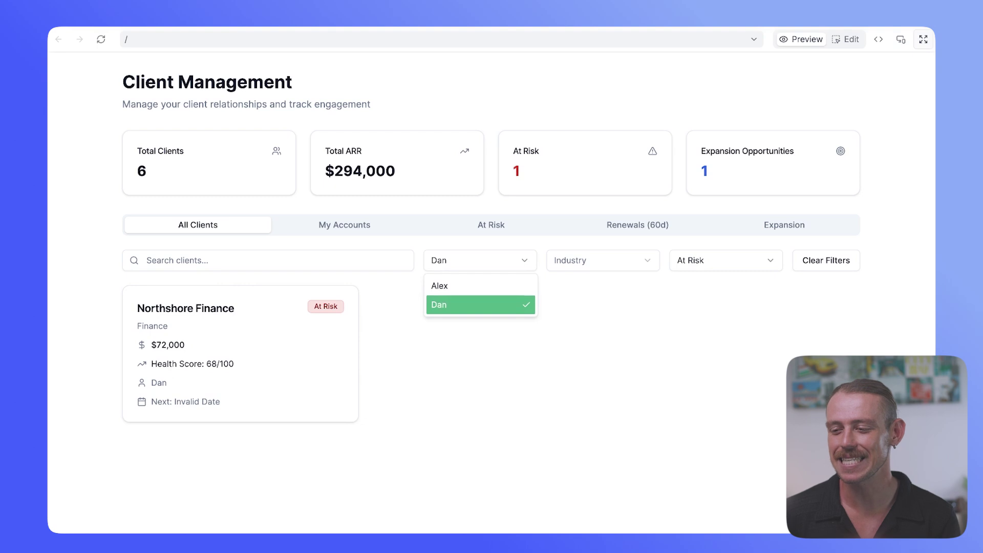
key(Return)
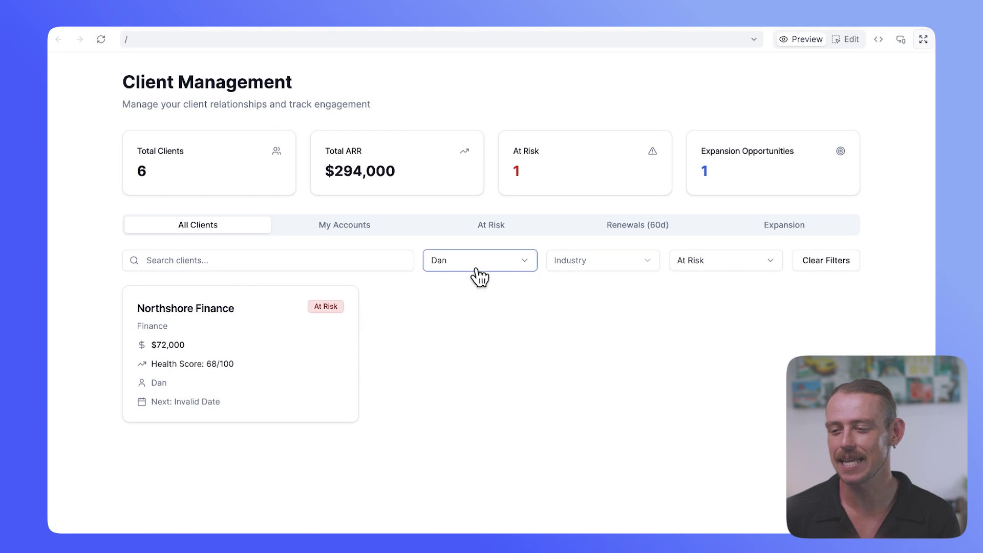
Clear filters, try the Expansion, Renewing 60 days, At Risk and My Accounts views, then enable editing.
click(822, 261)
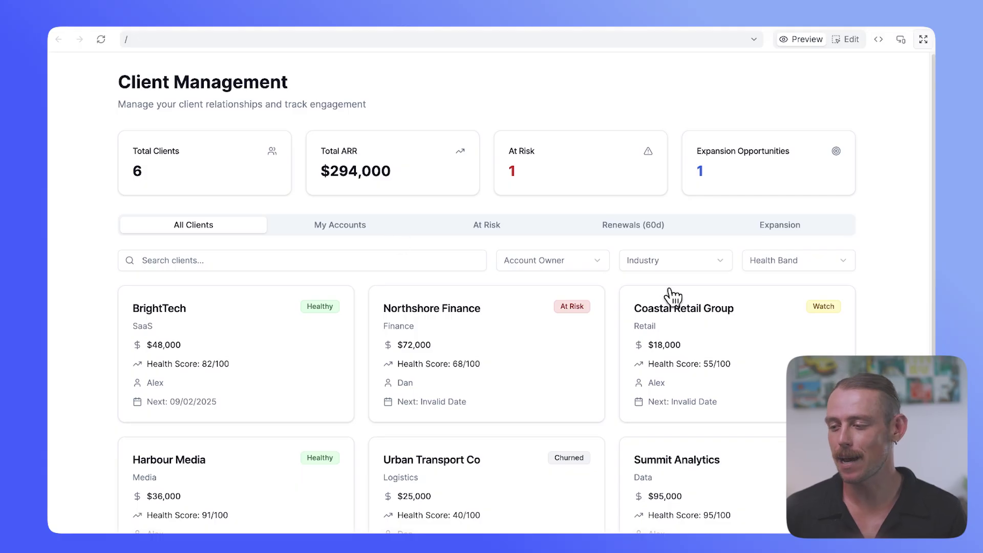
click(778, 234)
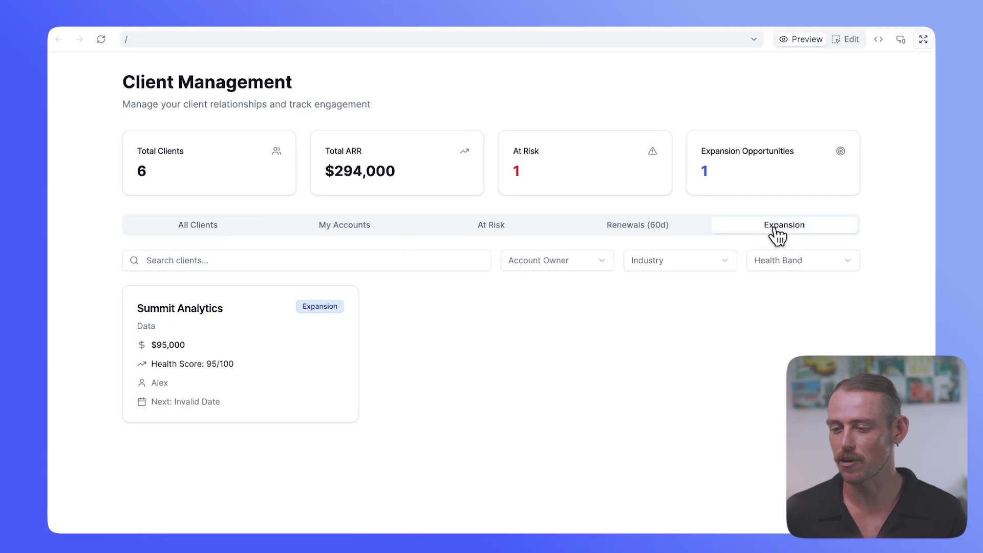
click(649, 230)
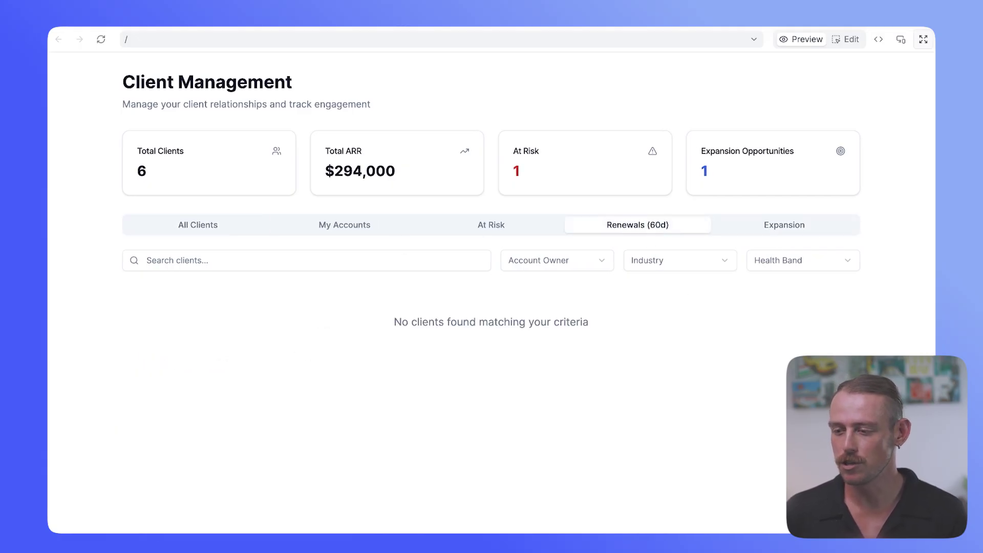
click(508, 230)
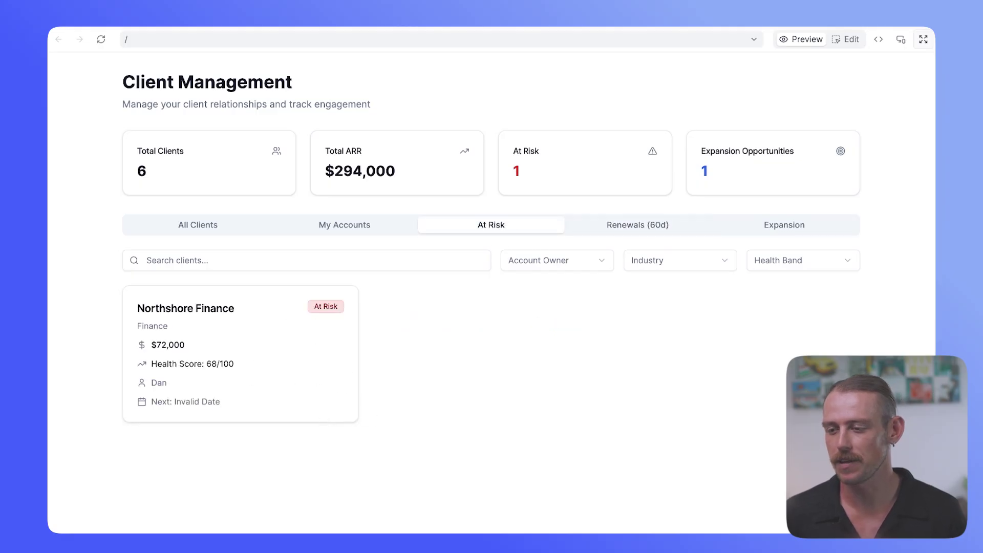
click(362, 228)
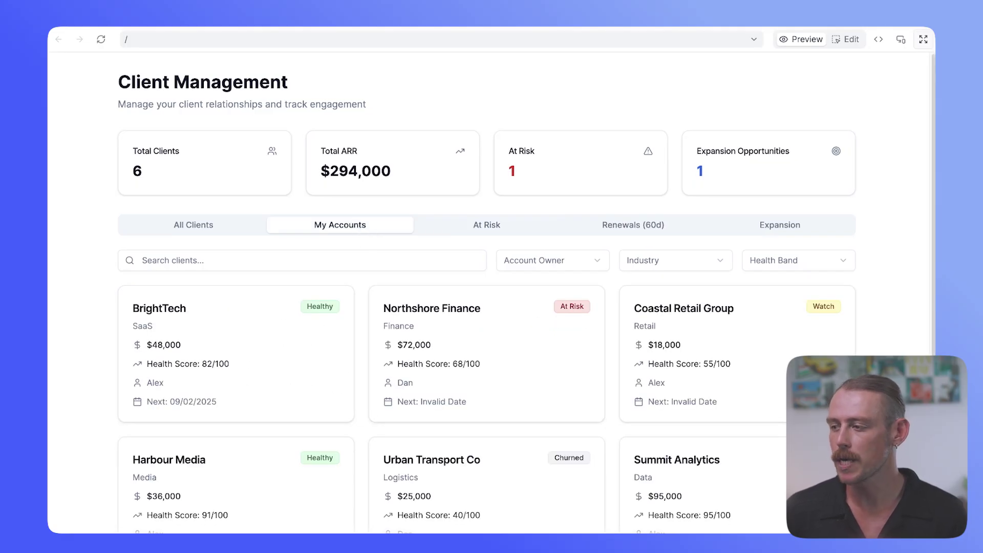
click(846, 43)
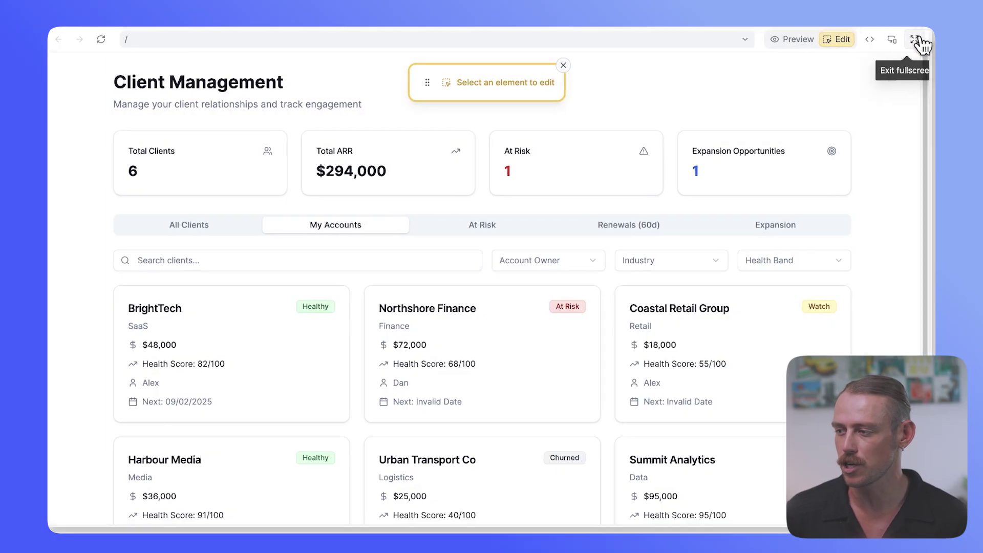
From the Users settings, add a login to Client Management Hub, set to Only when needed.
click(917, 40)
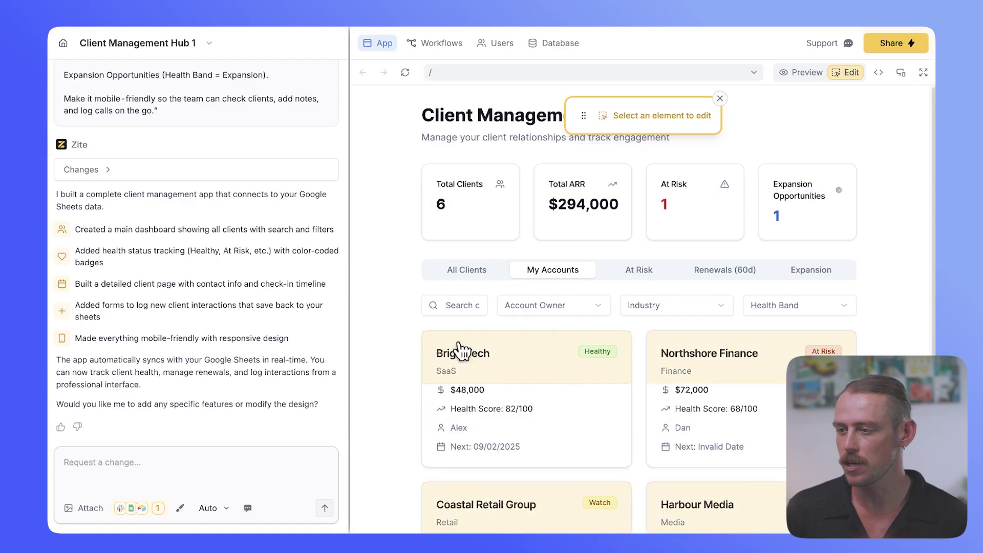
click(721, 99)
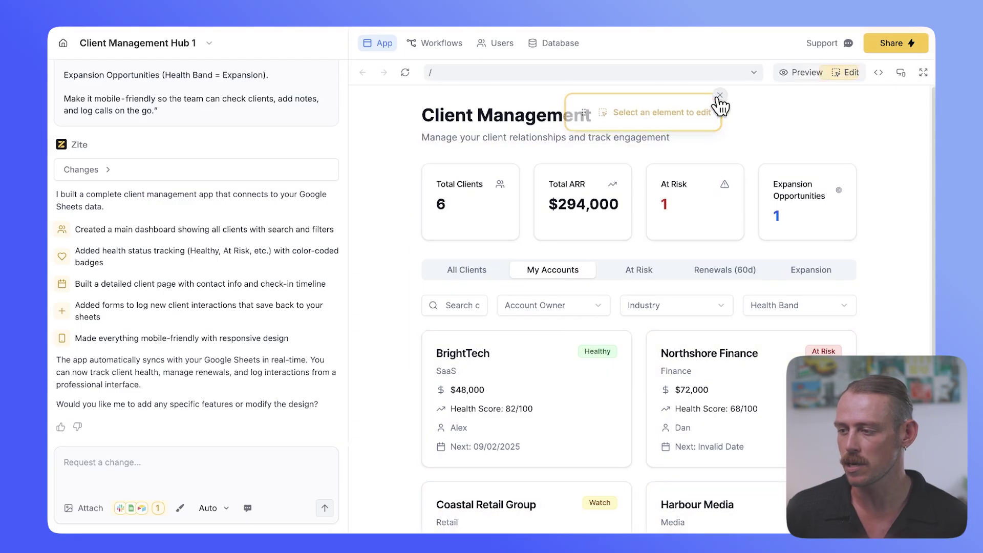
click(495, 43)
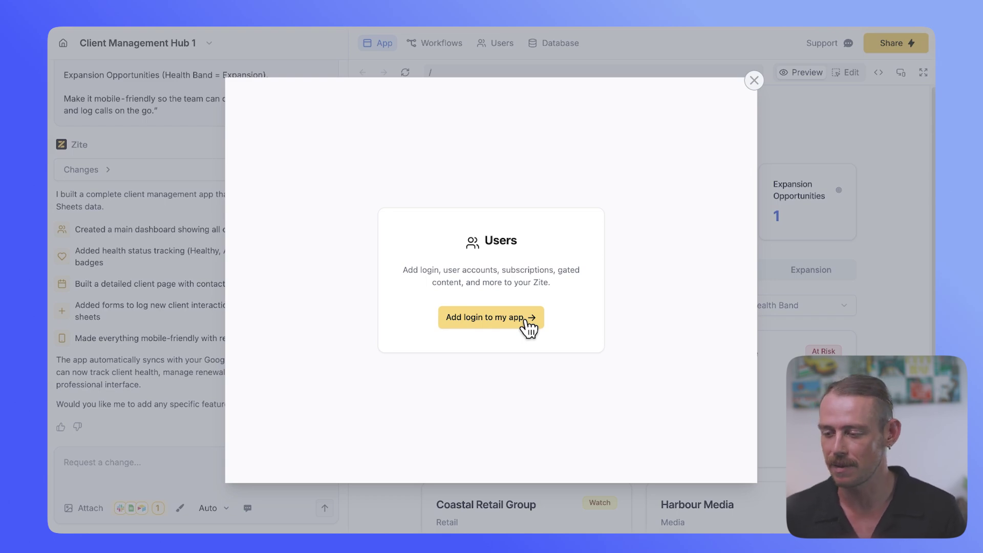
click(528, 327)
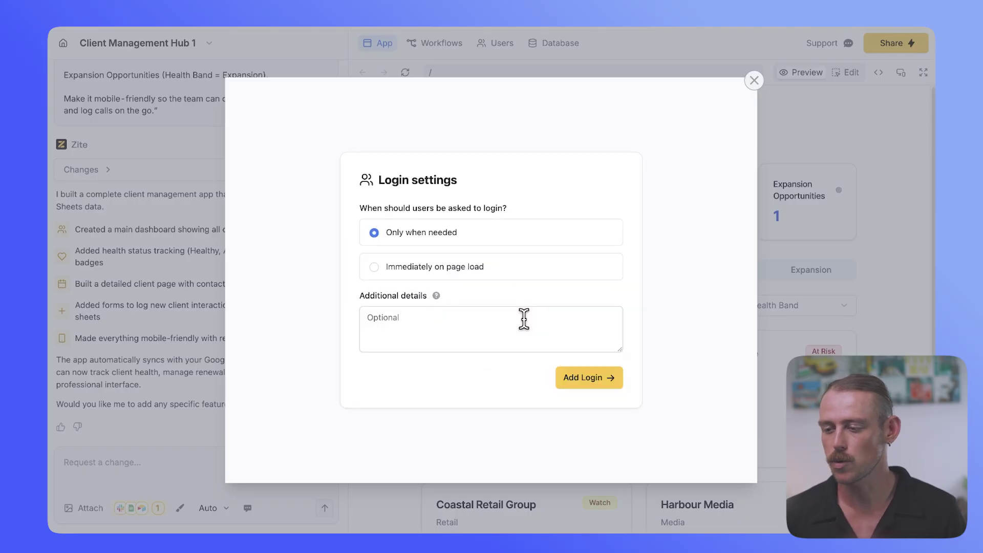
click(584, 380)
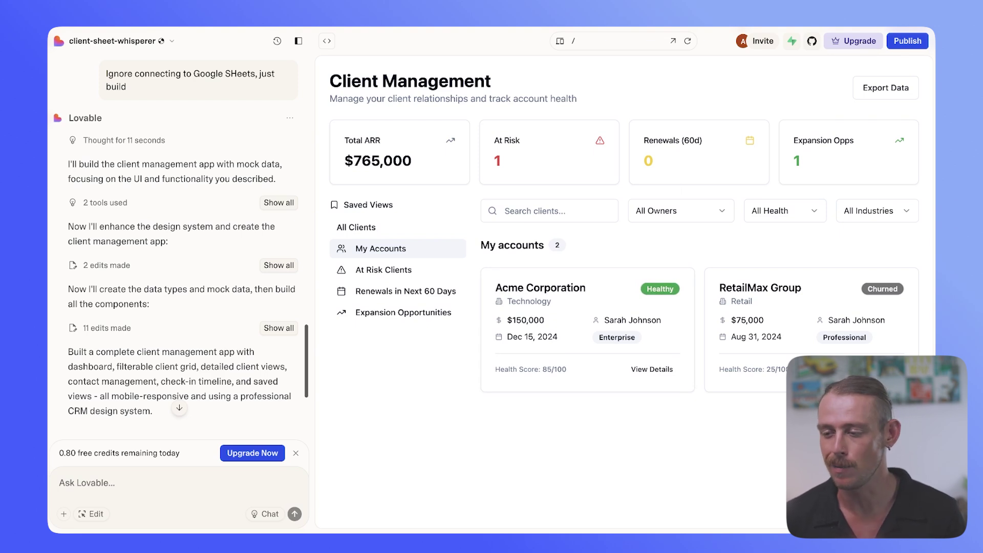
View the At Risk Clients and Renewals in Next 60 Days views, then return to My Accounts.
click(430, 272)
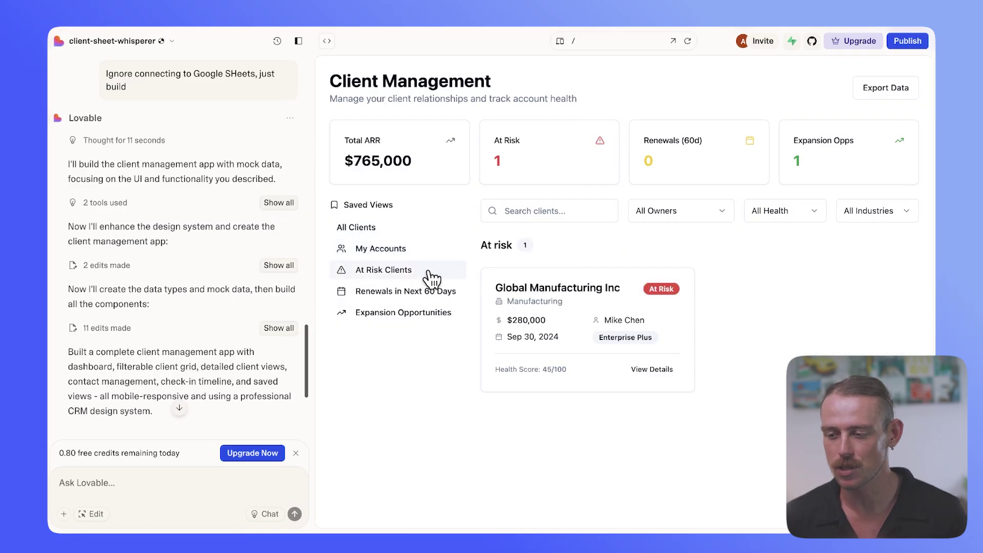
click(435, 297)
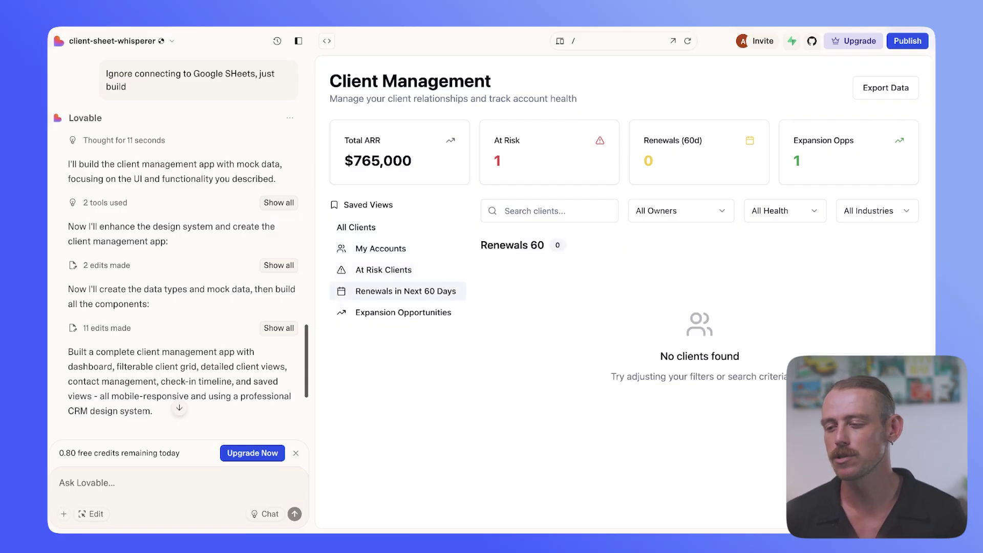
click(433, 255)
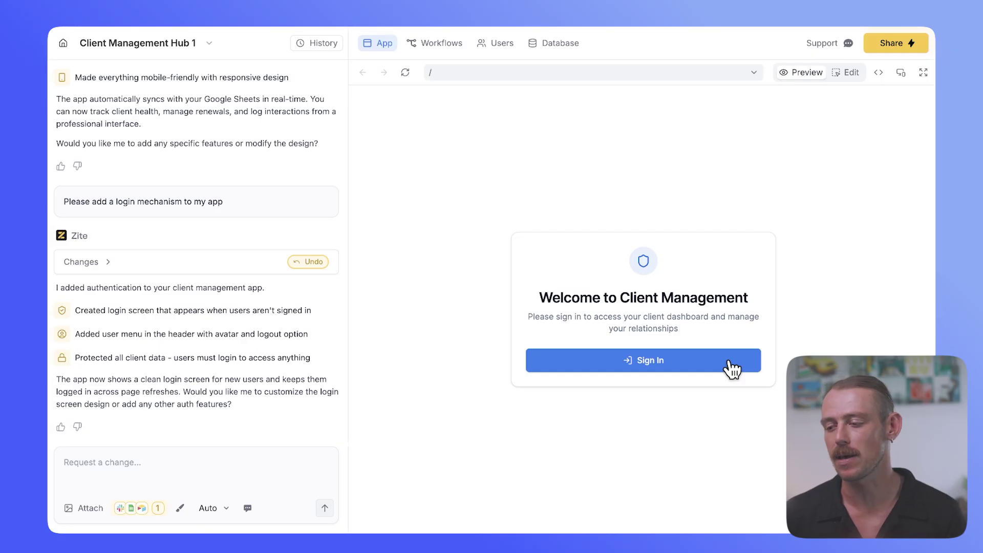
Sign in to the protected preview with the offered email address and continue.
click(732, 367)
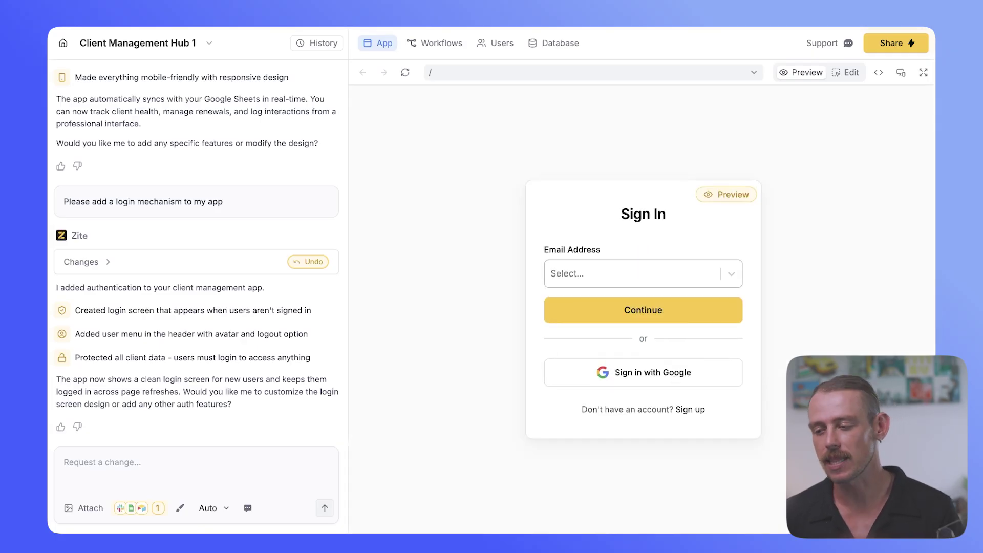
click(670, 302)
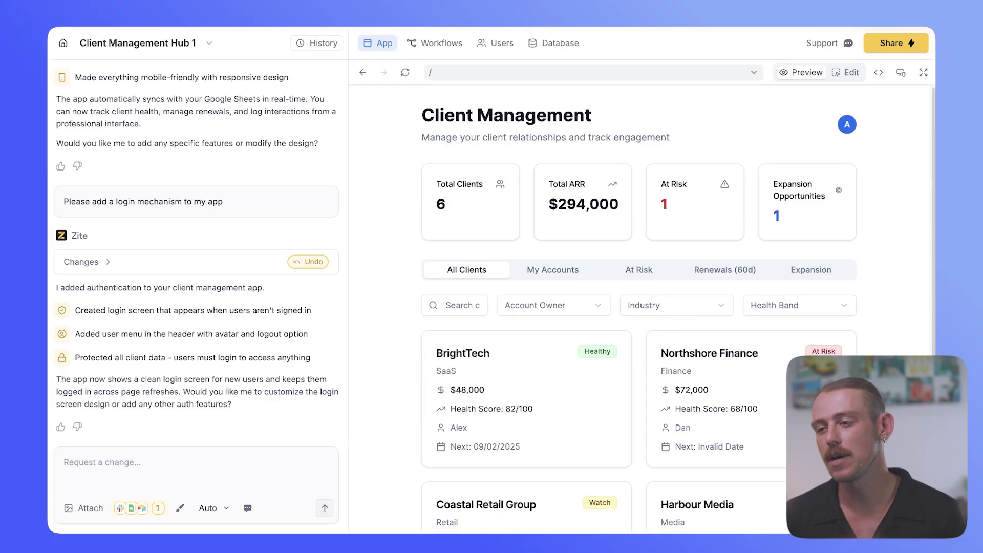
click(441, 45)
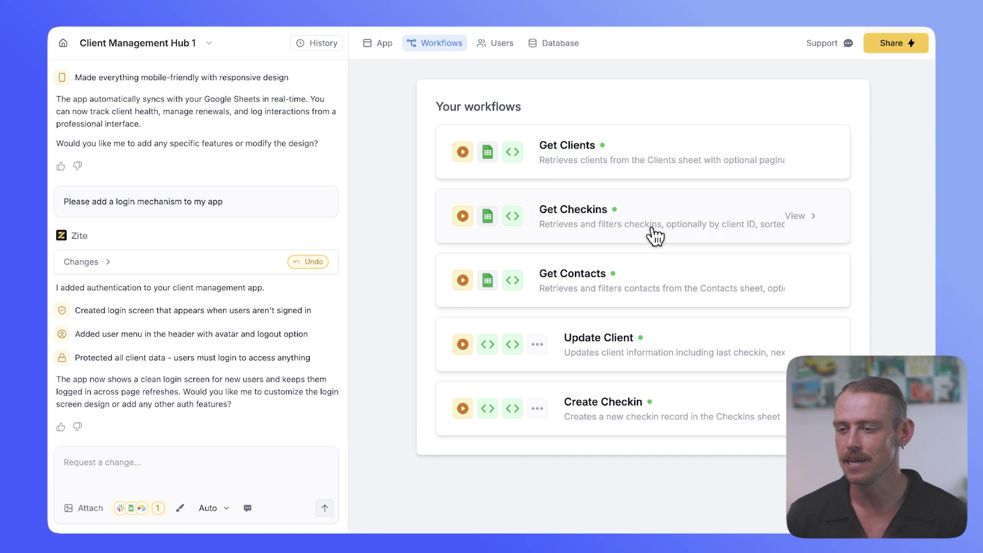
click(566, 46)
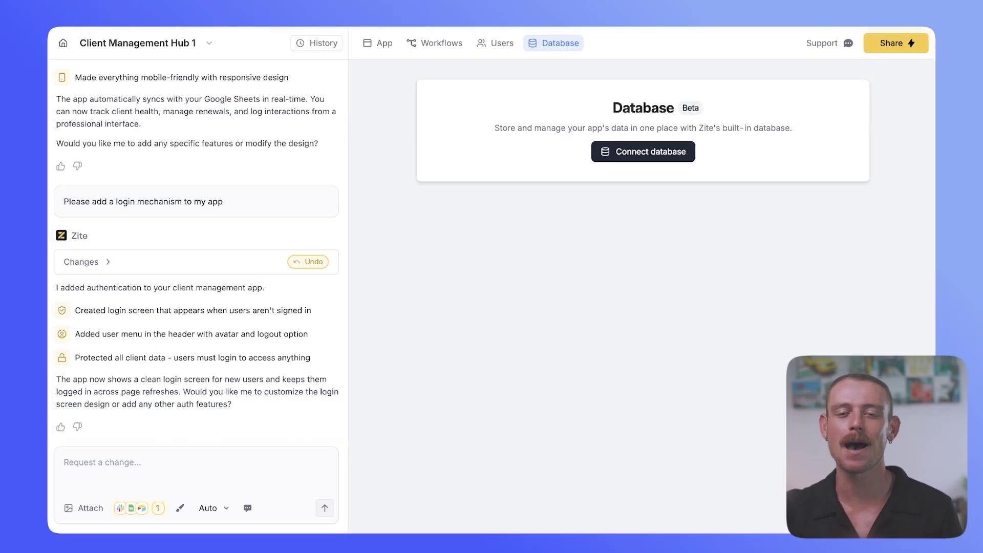
click(384, 49)
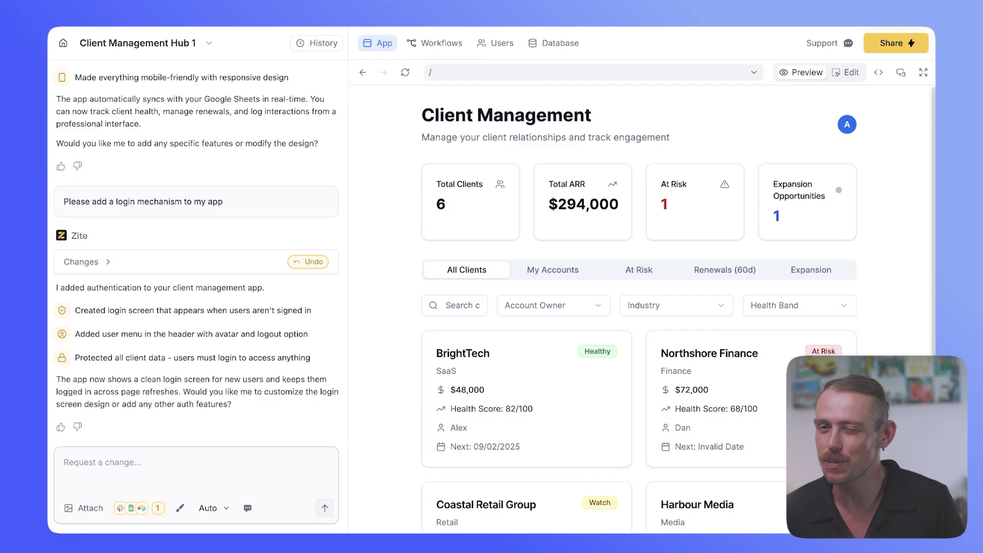
Select the stat cards row, widen its right padding, and send it to AI edit with 'Hey'.
click(846, 73)
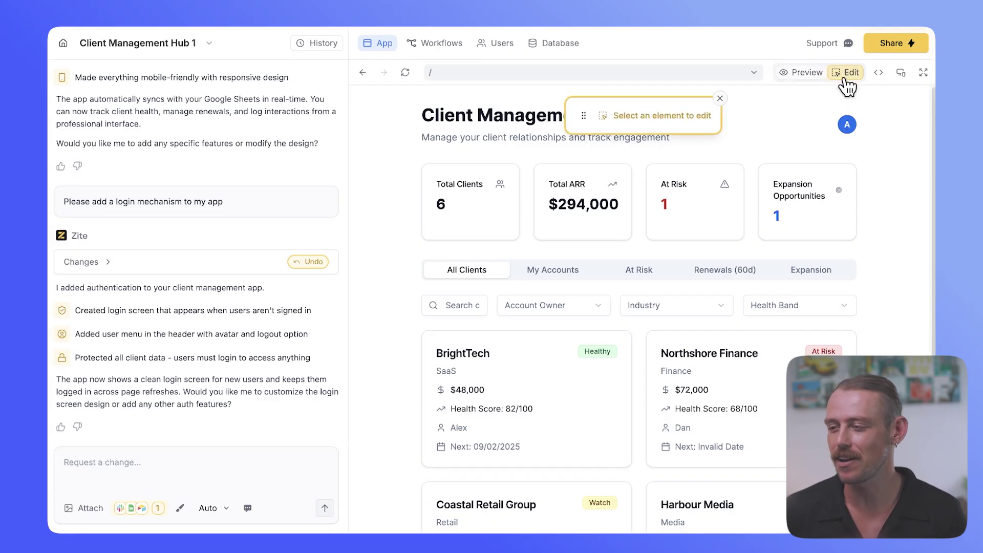
click(629, 205)
click(619, 118)
drag(645, 183, 656, 183)
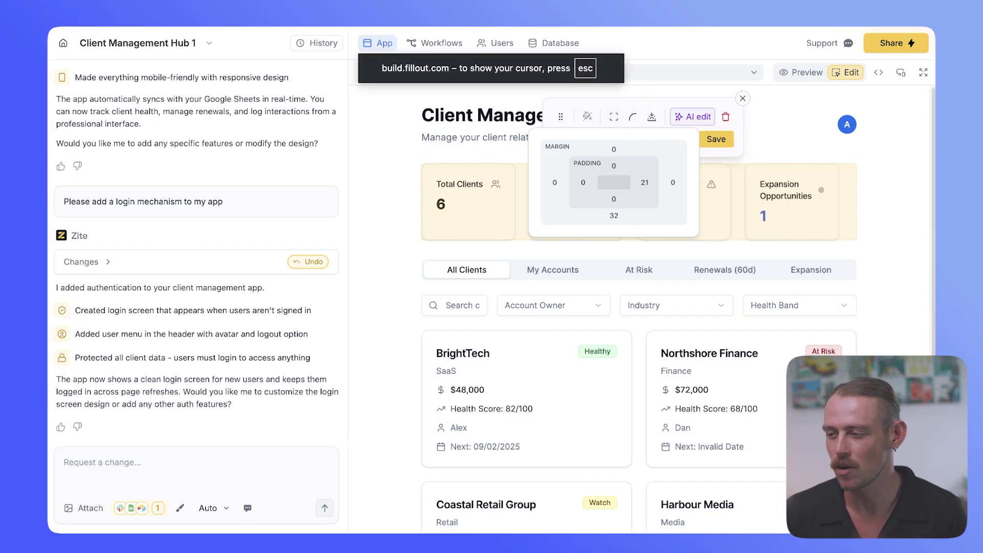
click(694, 121)
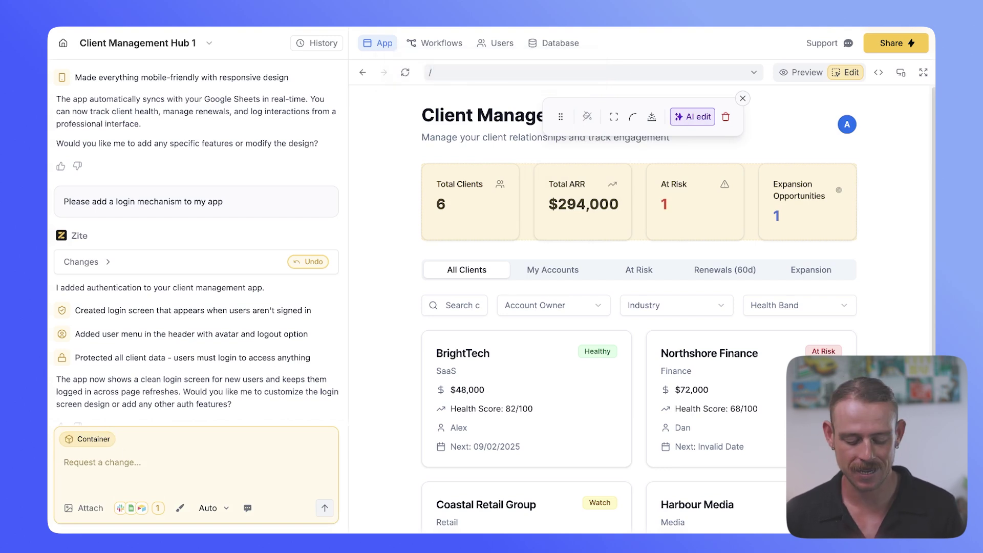
text(Hey)
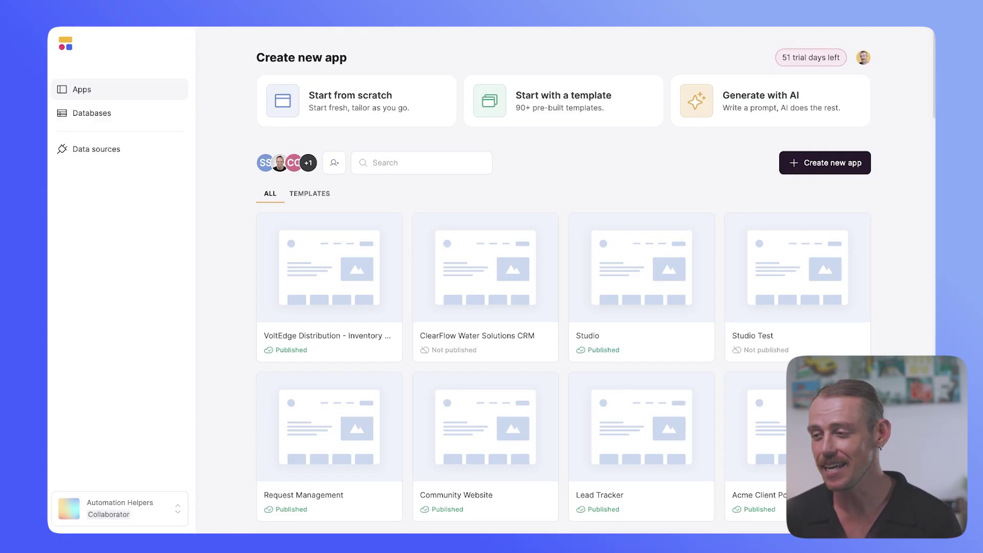
Open Softr's Create with AI dialog from the Generate with AI card.
click(770, 114)
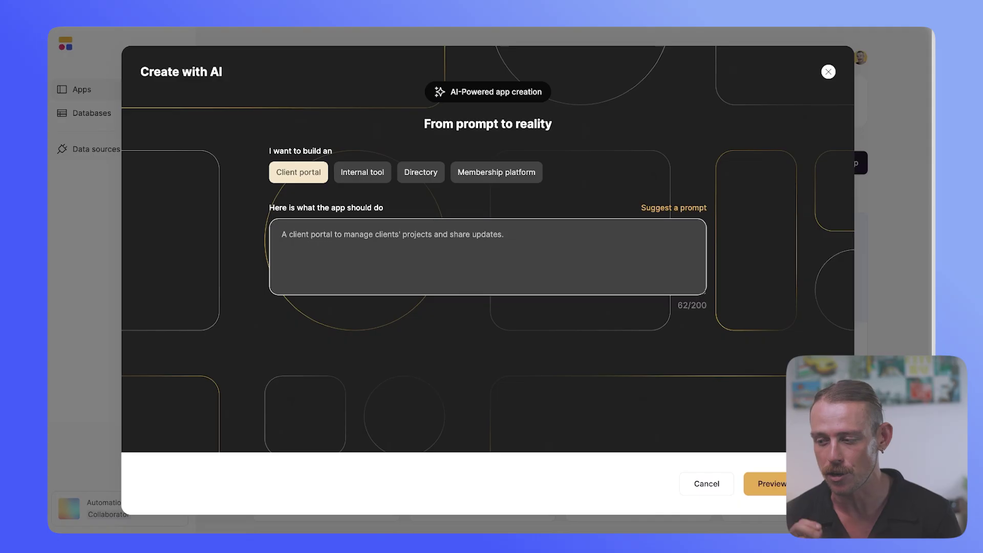
Paste the internal client management app description and submit it for an app preview.
text("Build me an internal client management app powered by this Google Sheet.  The Clients tab should be the main record. Display a list of cl)
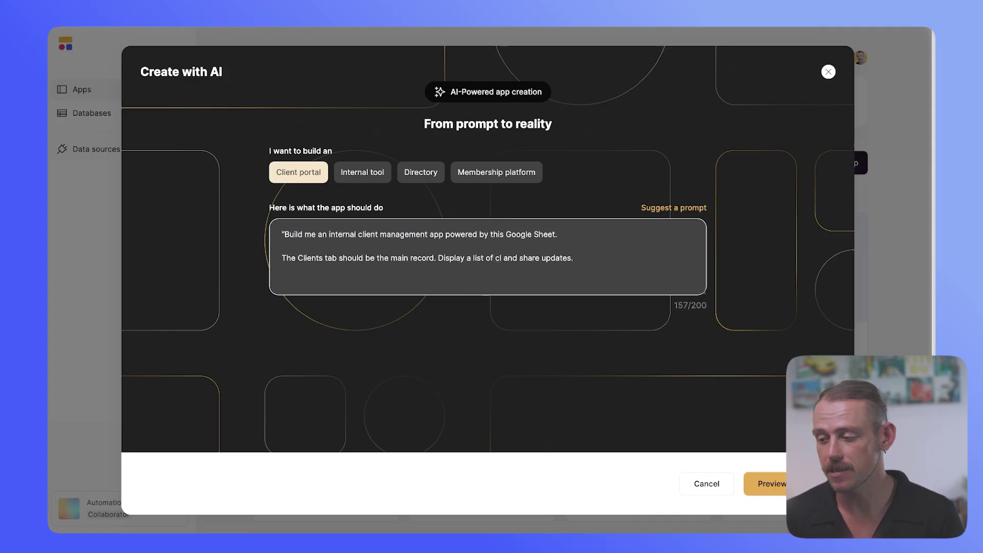
click(765, 483)
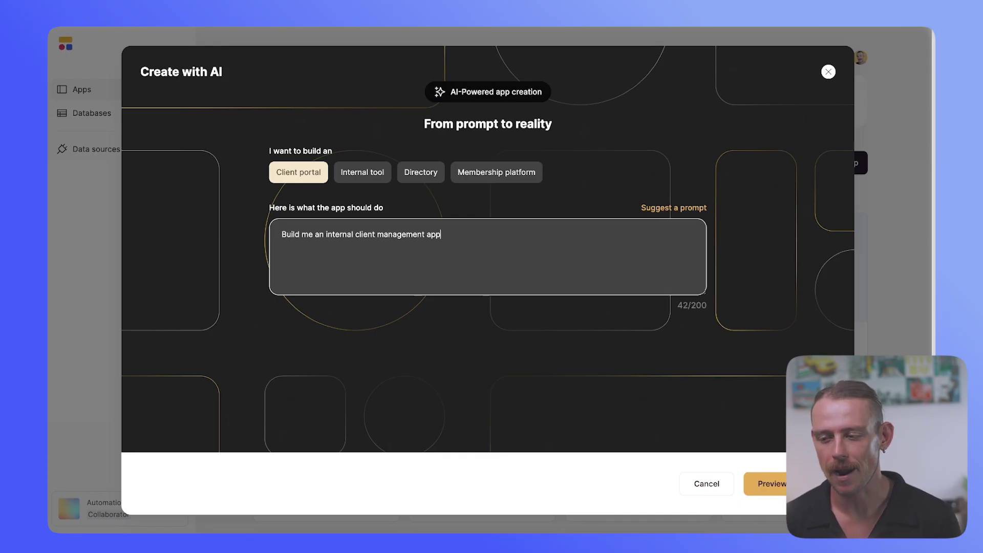
key(Return)
key(ctrl+Return)
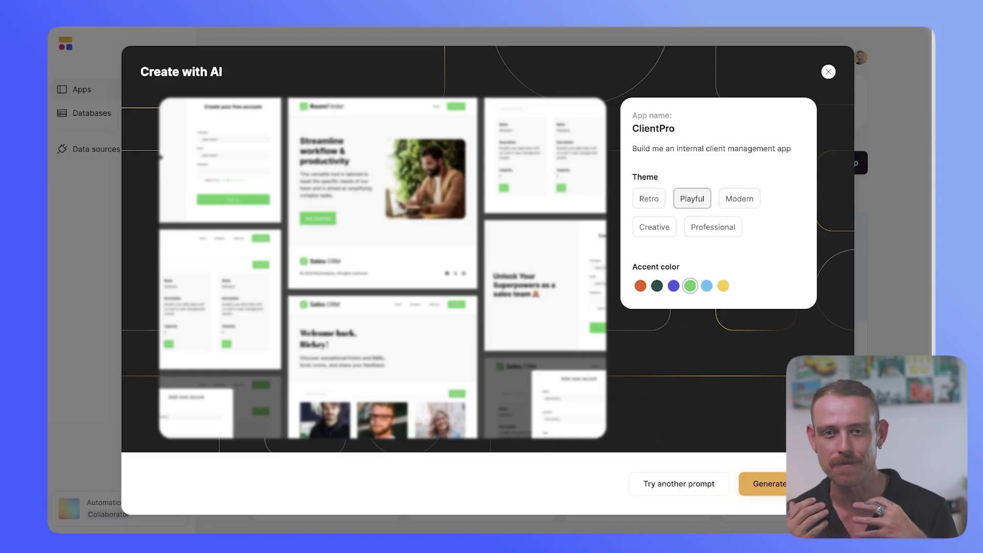
Generate ClientPro from the preview and open it in the Softr studio.
click(768, 484)
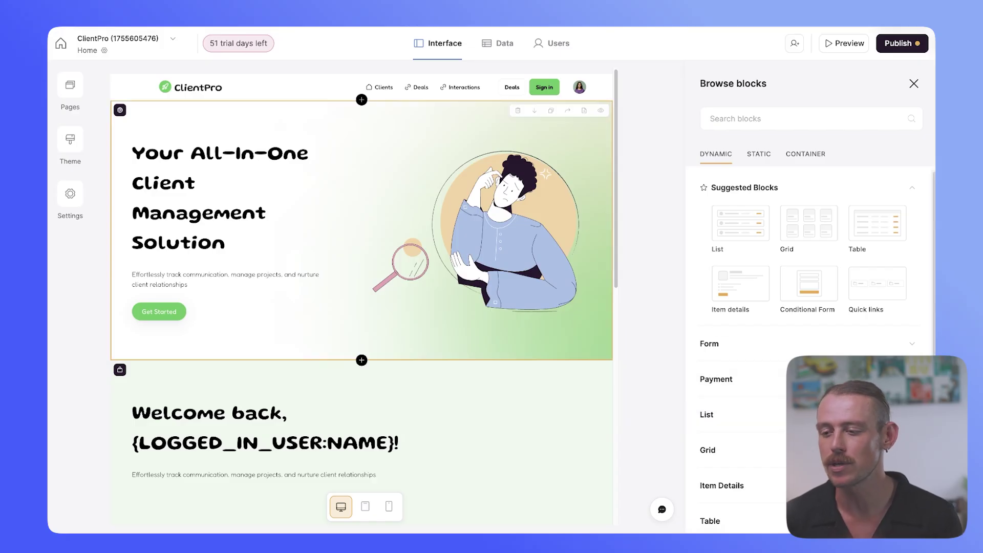
Select the Clients list block and switch it from sample data to your own data.
scroll(362, 230, down, 2)
scroll(362, 230, down, 3)
click(361, 307)
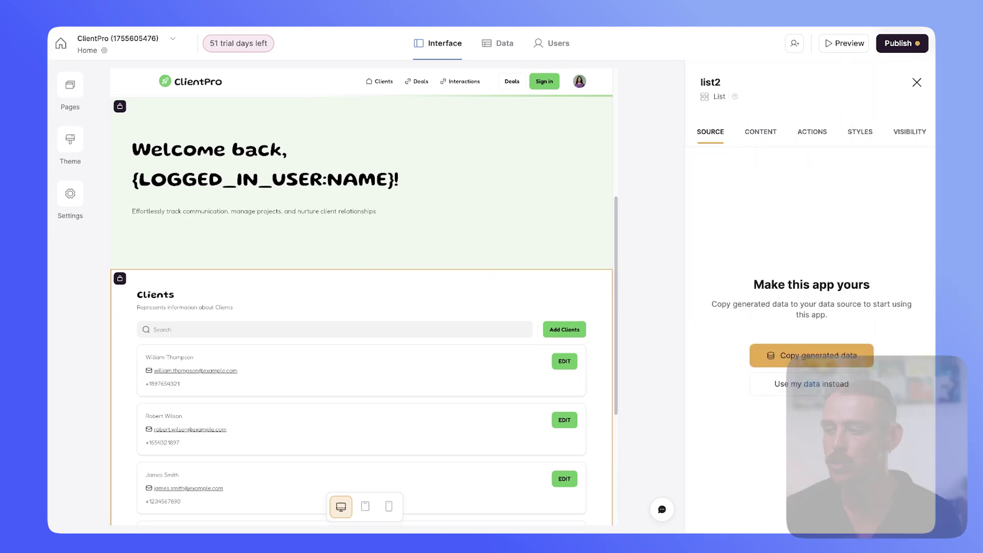
click(765, 134)
click(712, 134)
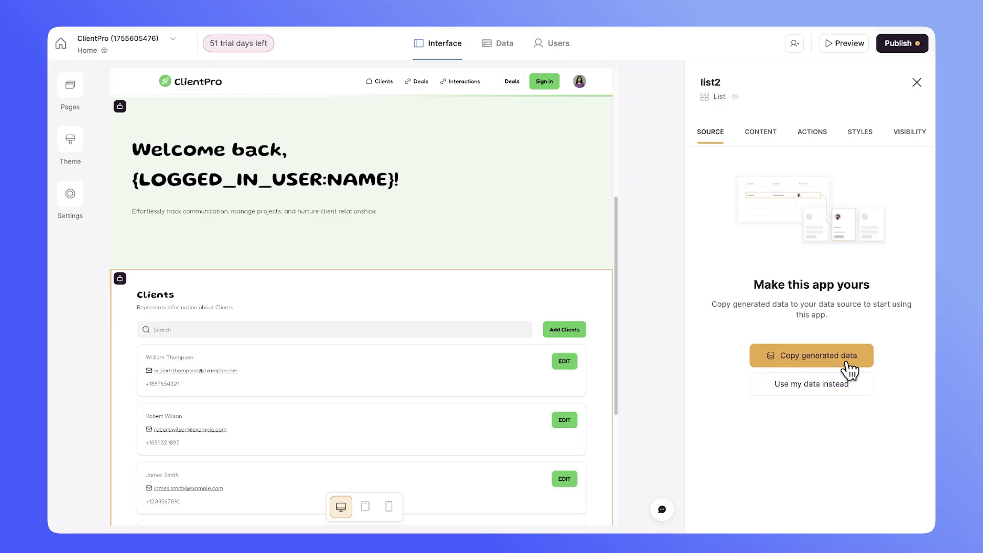
click(831, 392)
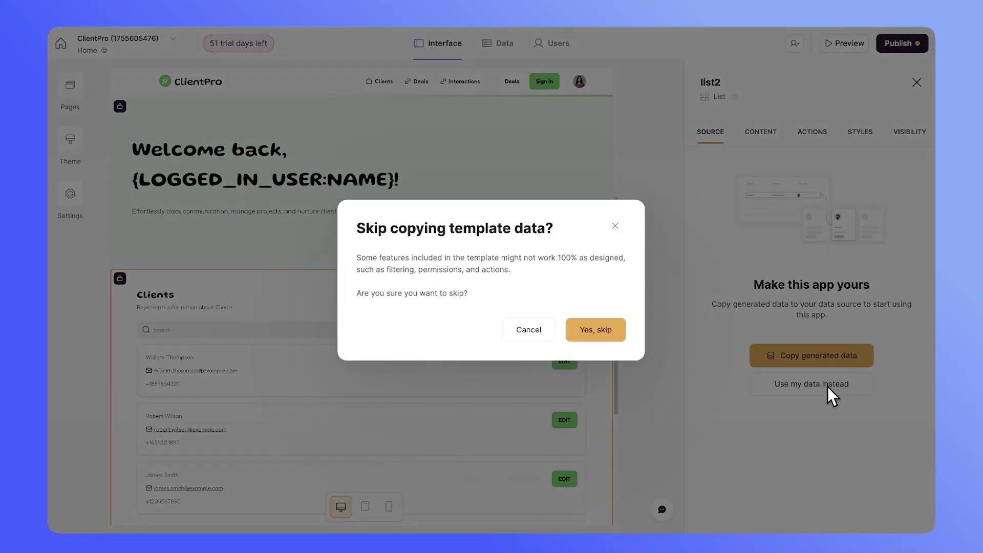
click(602, 330)
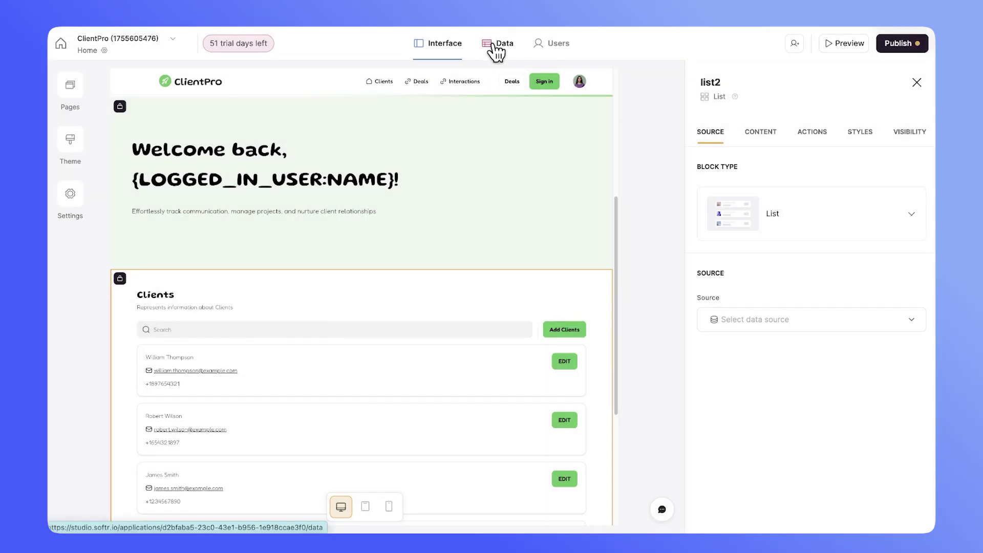
Set the list source to Google Sheets, document CRM Customer Pipeline, sheet Clients.
click(808, 327)
click(763, 461)
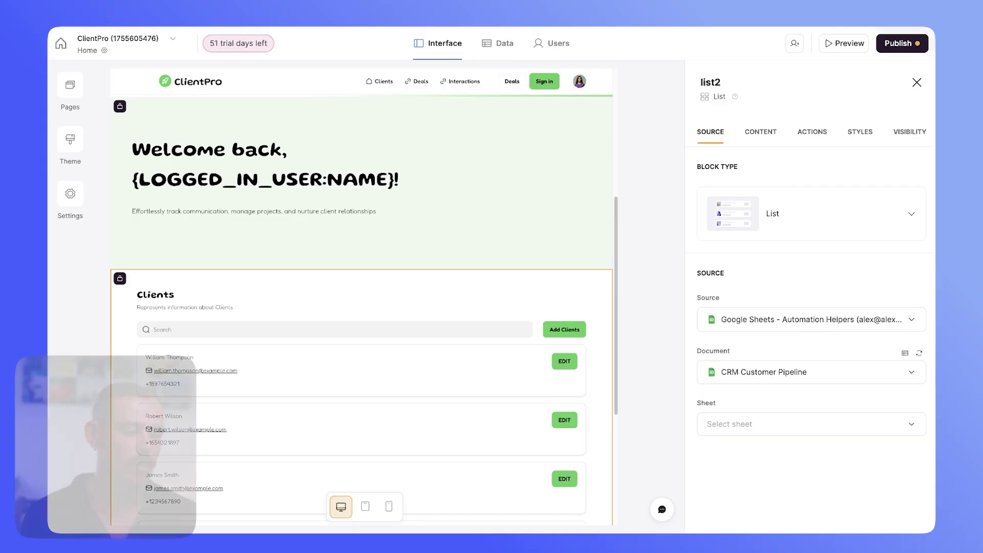
click(773, 377)
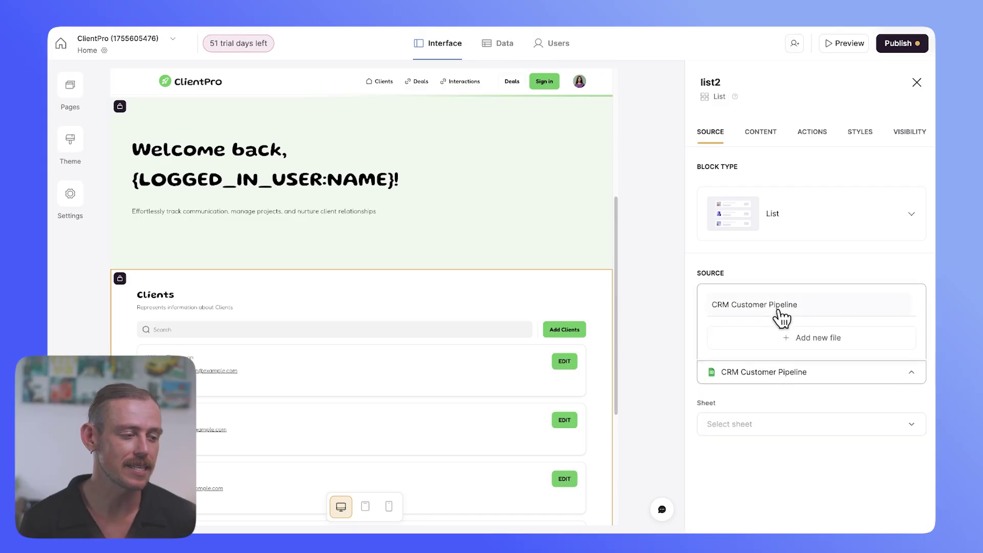
click(779, 307)
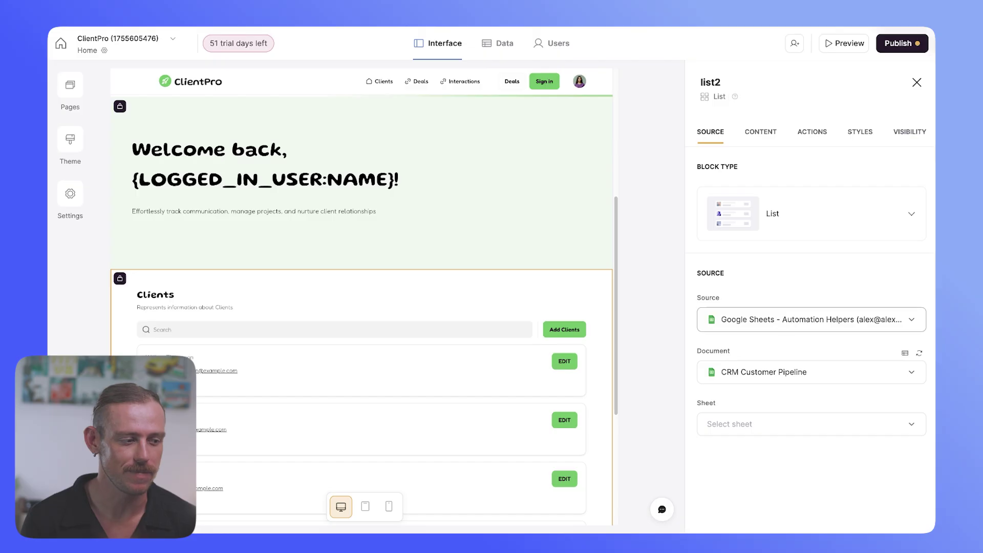
click(775, 433)
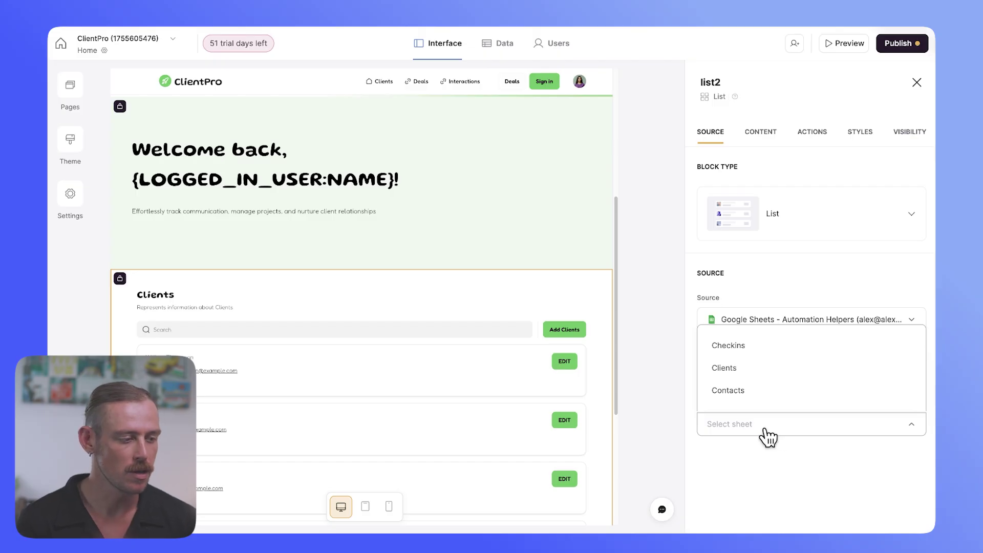
click(757, 374)
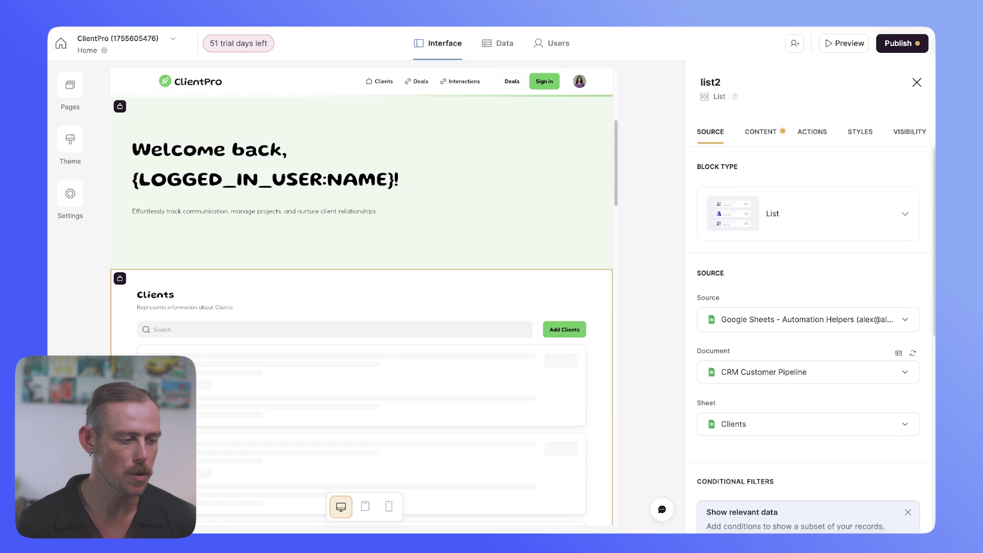
Review the fields shown in the list items and their click actions.
scroll(808, 307, down, 8)
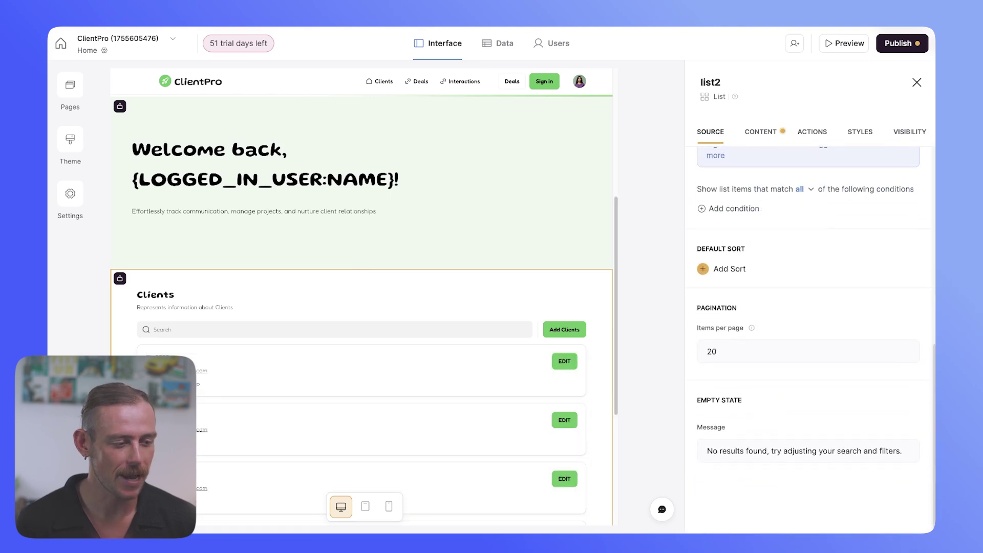
scroll(362, 307, down, 3)
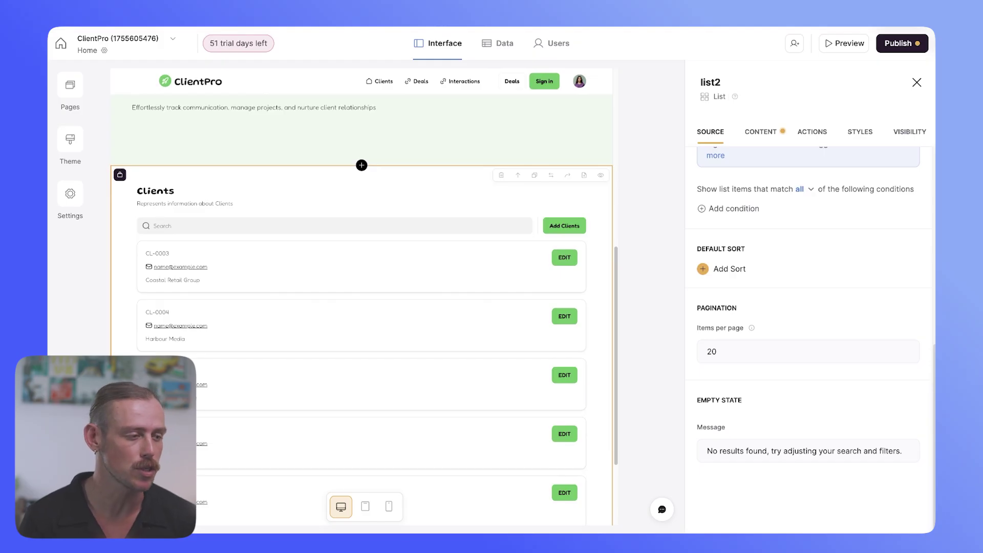
click(763, 134)
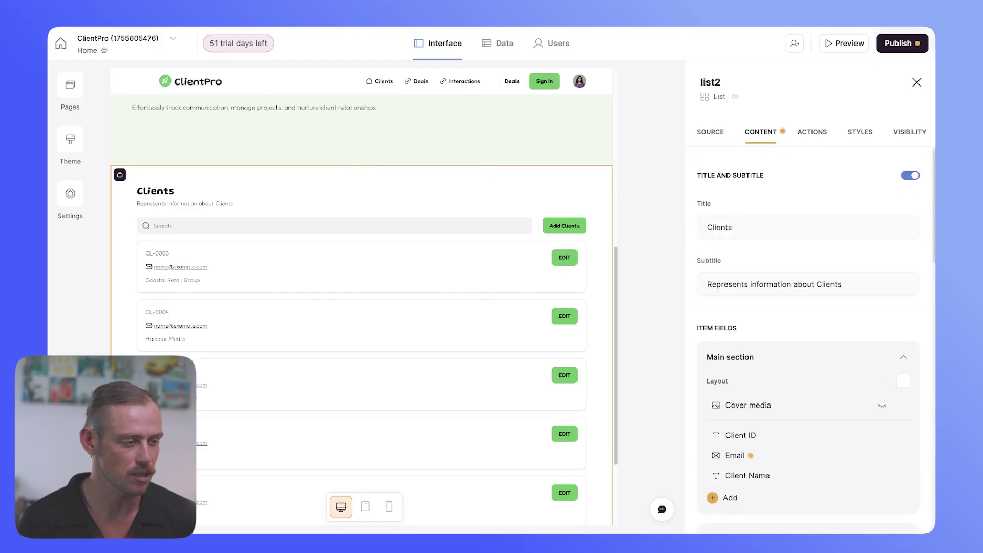
click(813, 139)
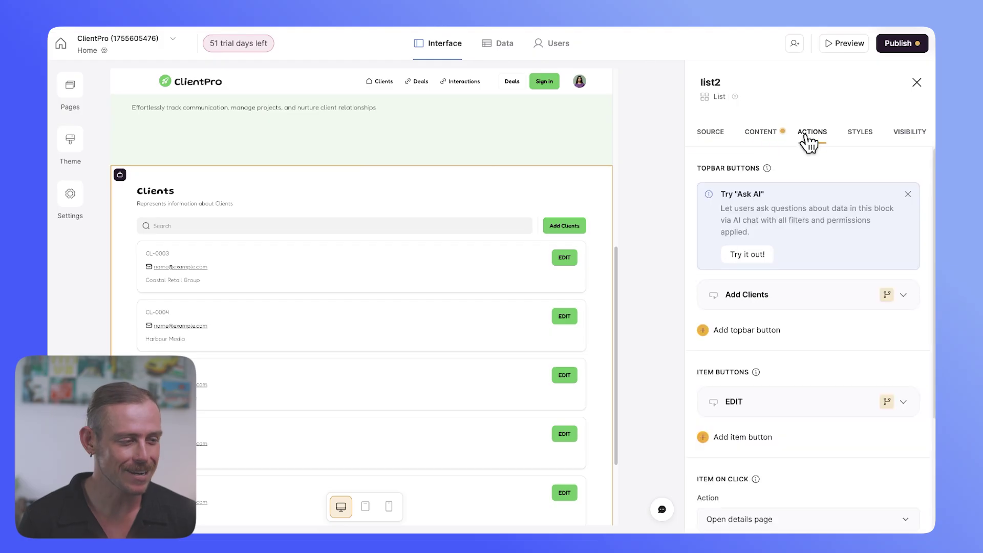
scroll(361, 307, down, 3)
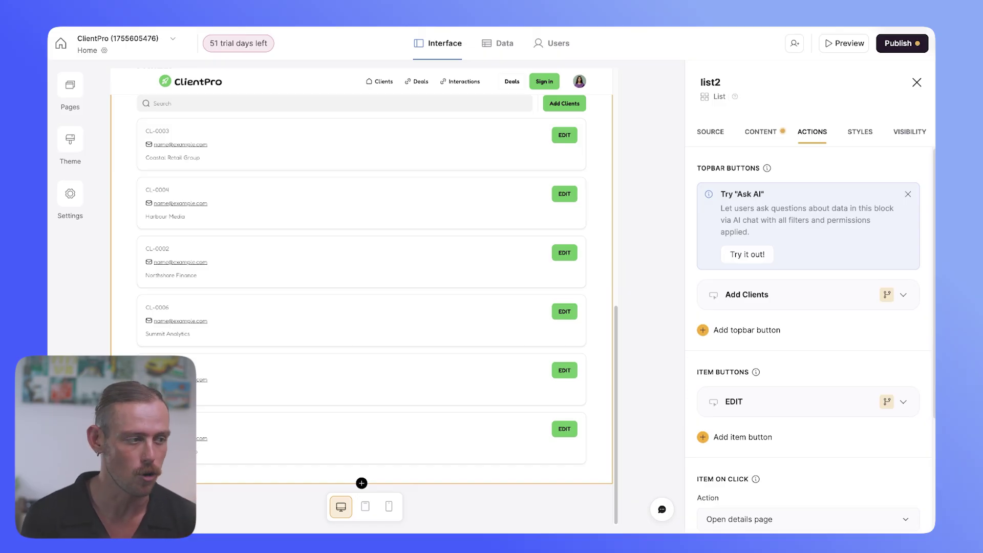
scroll(362, 256, up, 8)
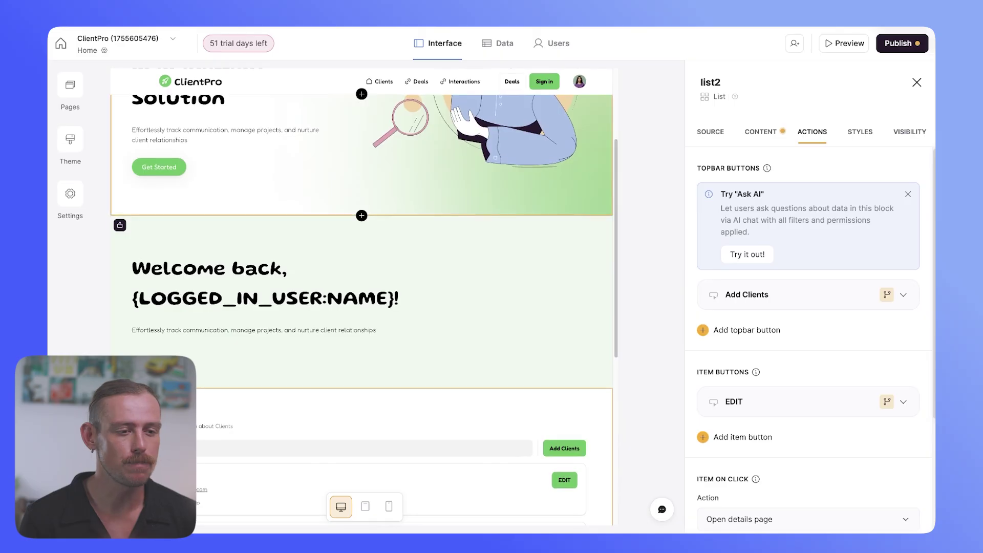
Sign in to the ClientPro preview as the sample user and look over the welcome page.
click(76, 97)
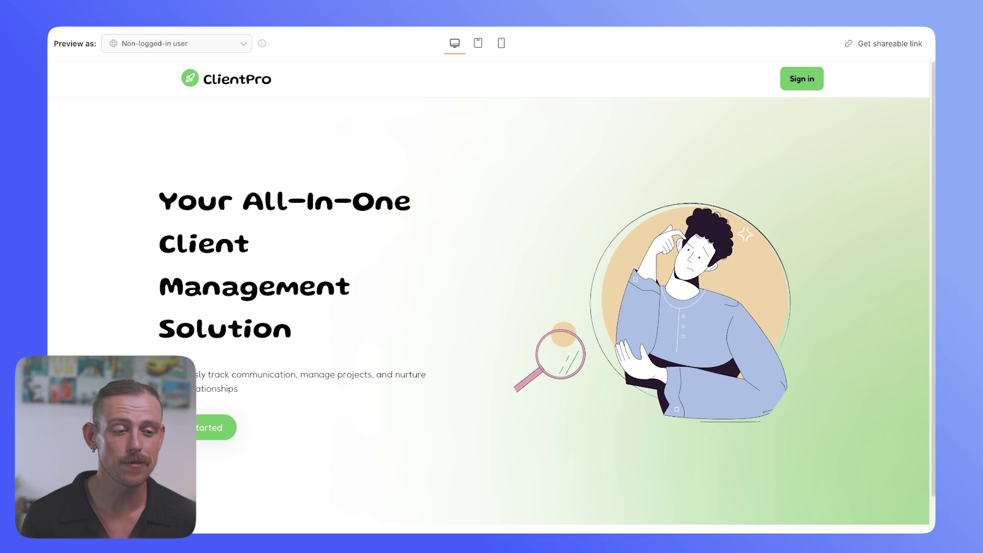
scroll(492, 292, down, 1)
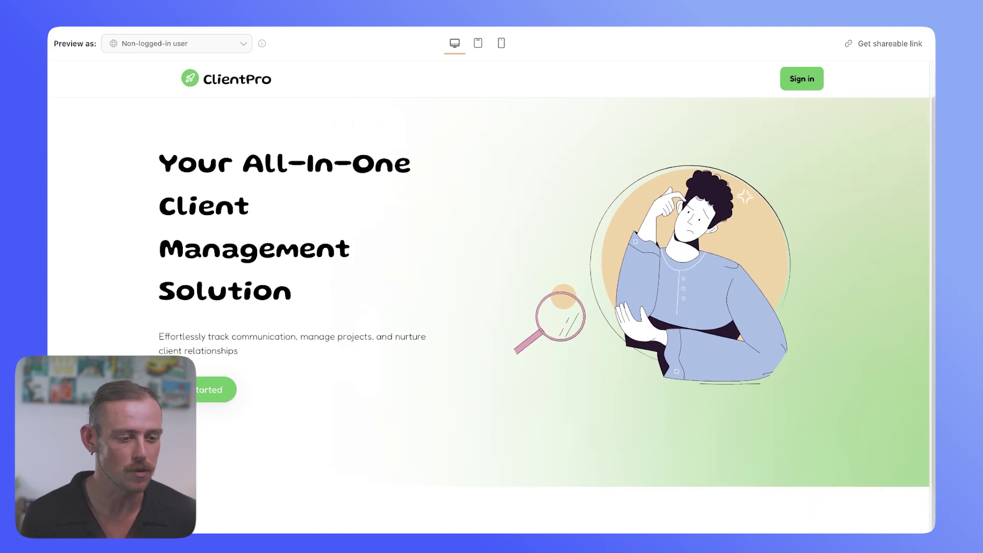
click(230, 395)
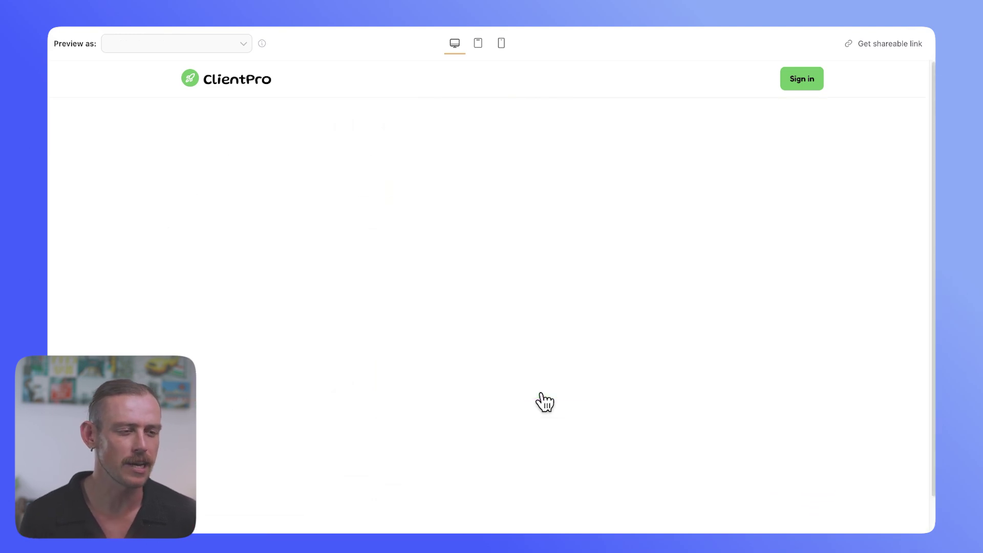
click(487, 349)
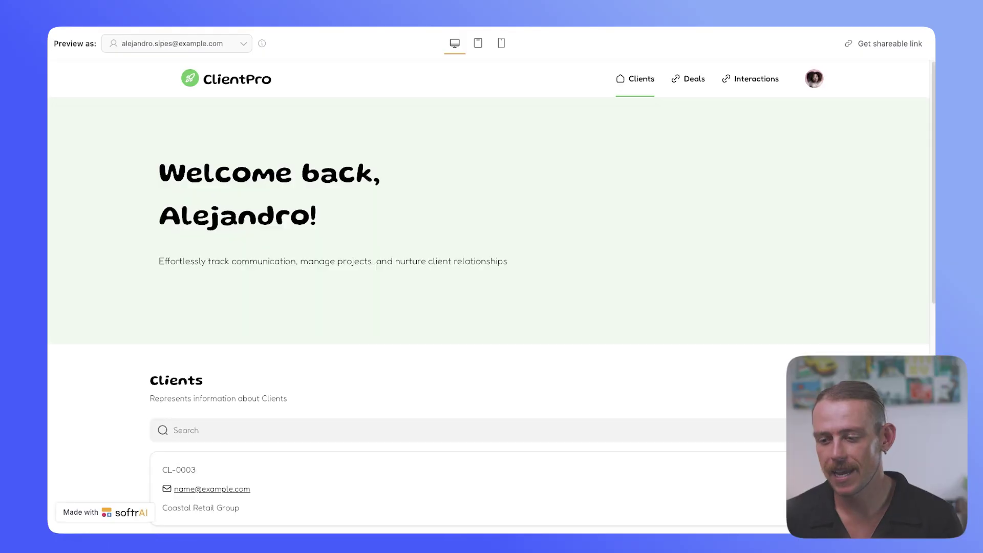
triple_click(268, 194)
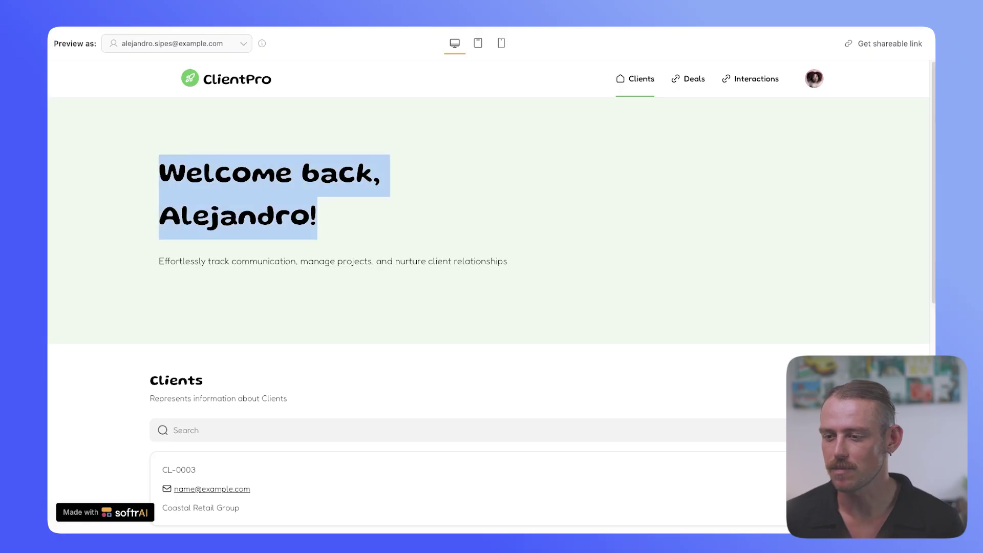
scroll(492, 338, down, 1)
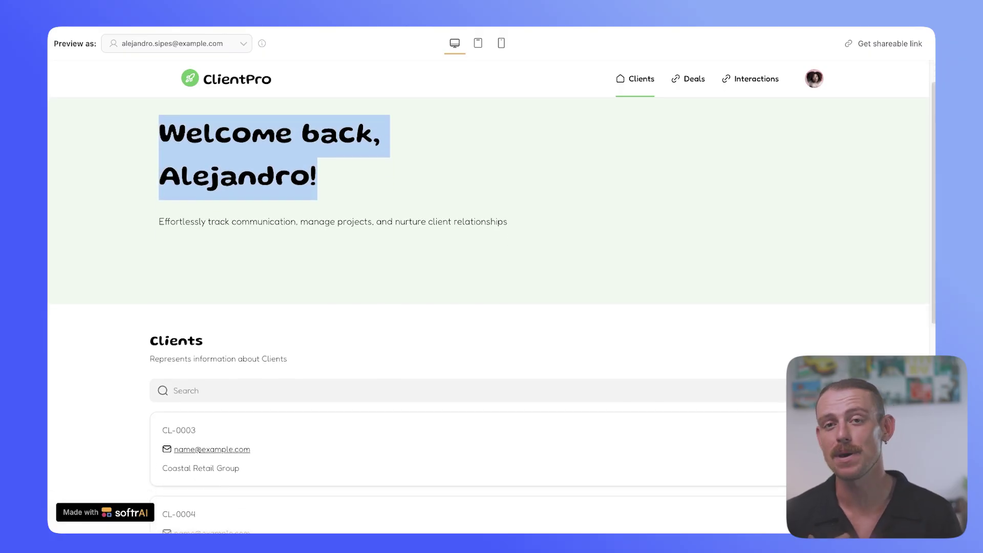
scroll(518, 302, down, 4)
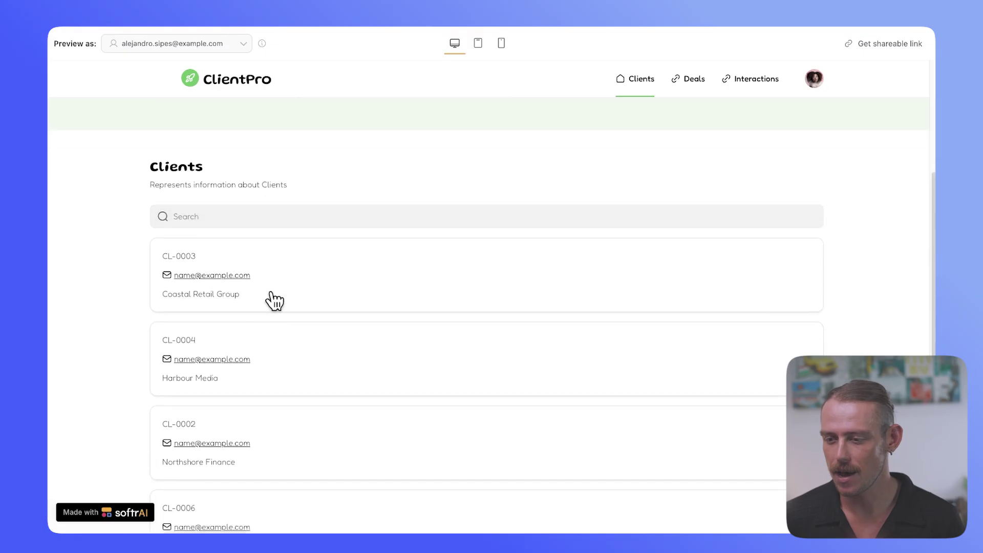
scroll(362, 318, down, 3)
scroll(584, 266, up, 5)
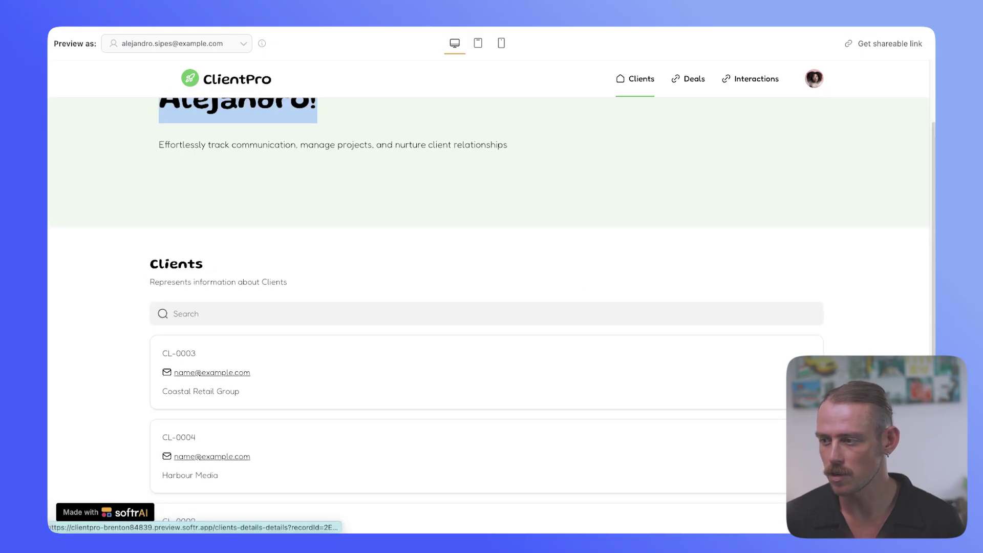
Check the Deals and Interactions pages, then preview at tablet and phone widths.
click(695, 81)
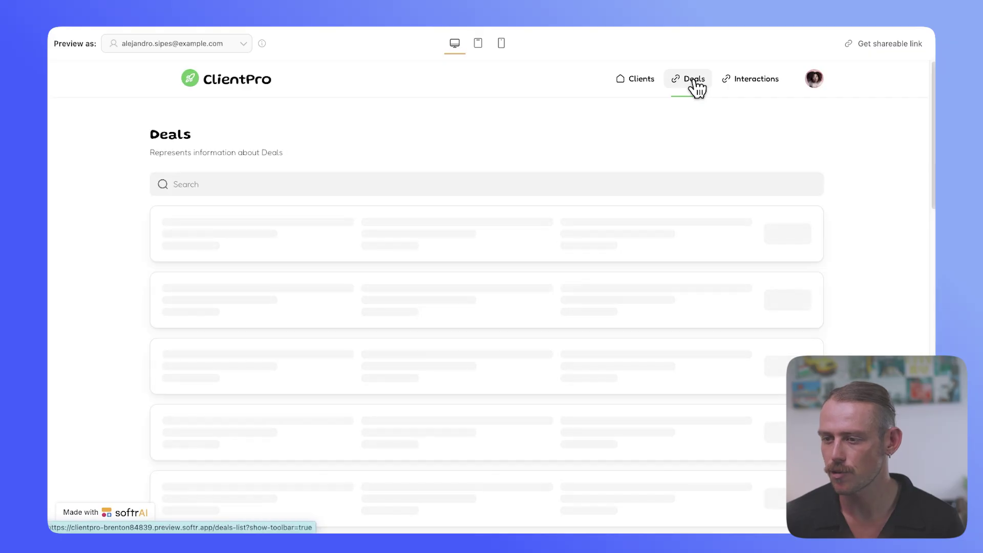
click(757, 81)
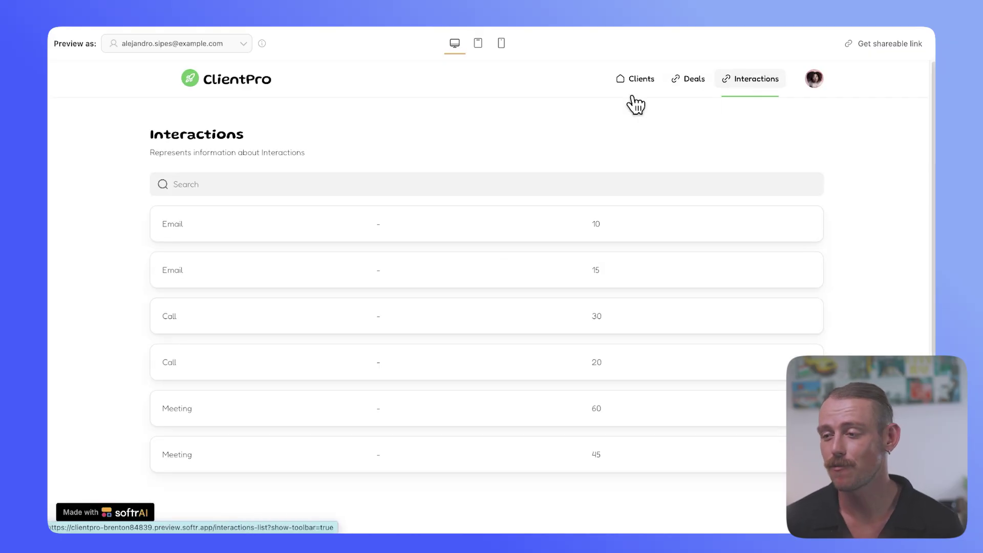
click(479, 44)
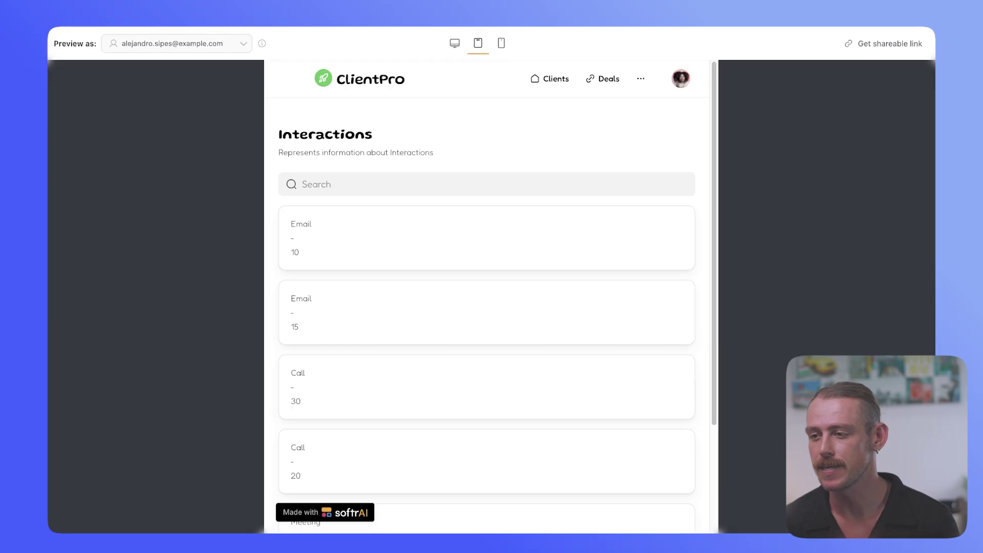
click(503, 43)
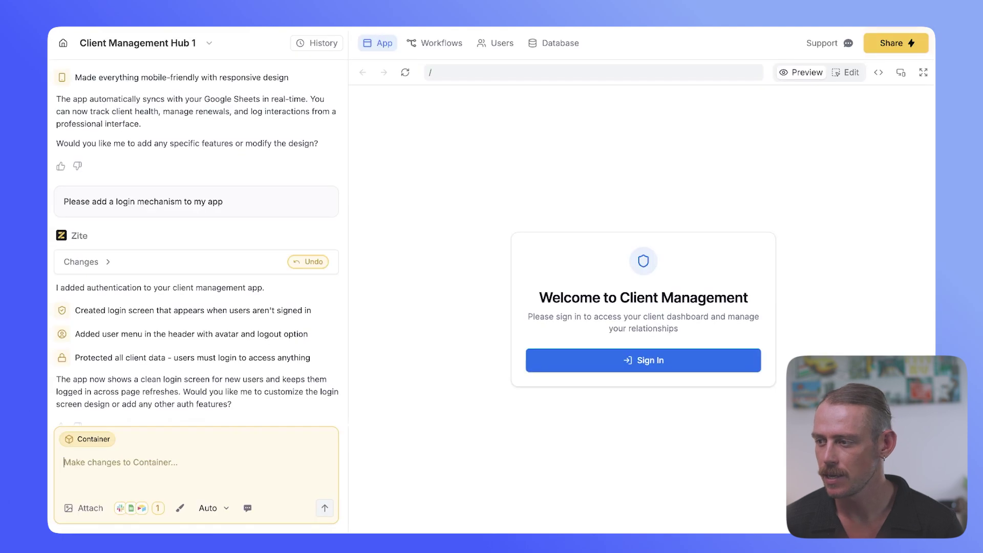
Pick a preview device size in Zite, then copy a shareable link to the Softr preview.
click(901, 72)
click(849, 92)
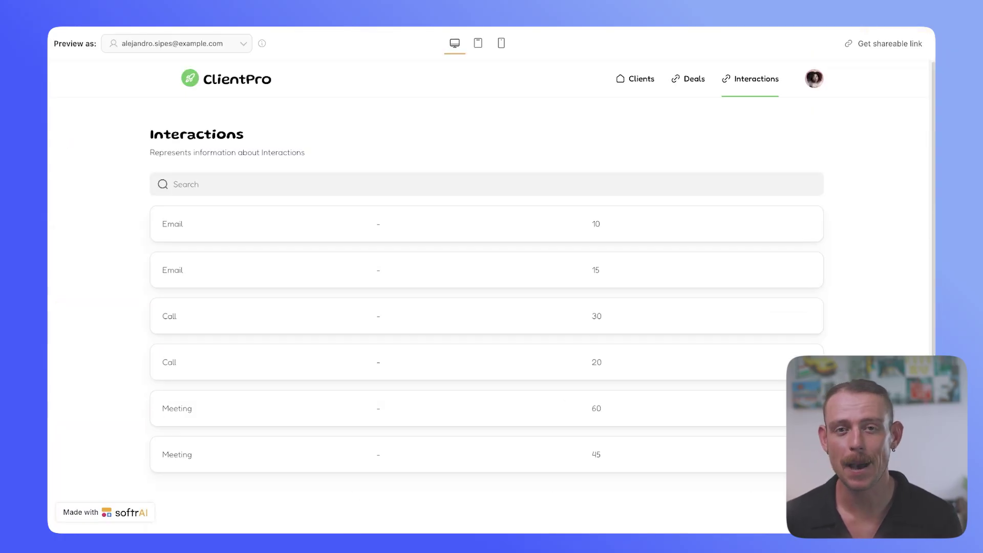
click(878, 52)
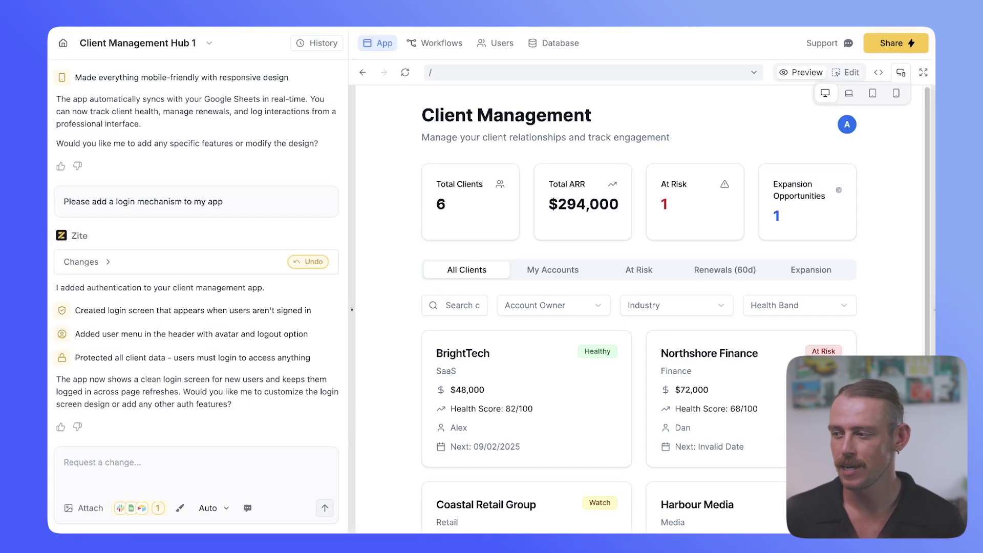
Publish Client Management Hub 1 to get its zite.so link.
click(894, 44)
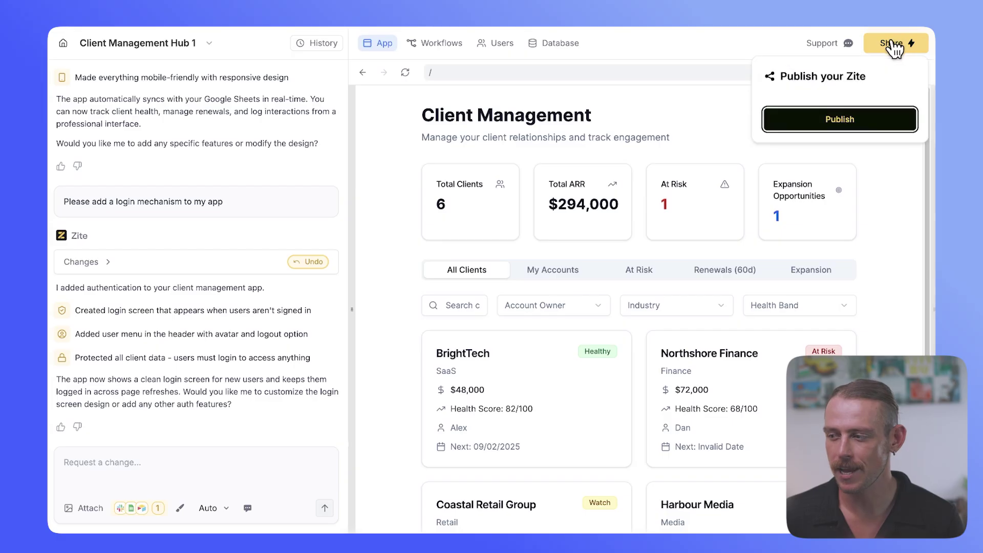
click(873, 121)
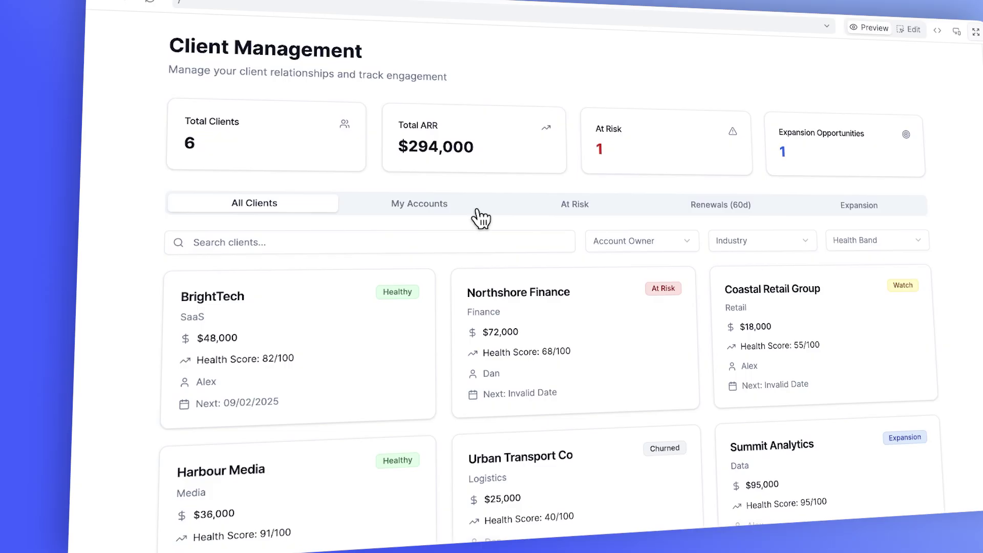
Filter the client cards to Expansion so only Summit Analytics remains.
click(859, 209)
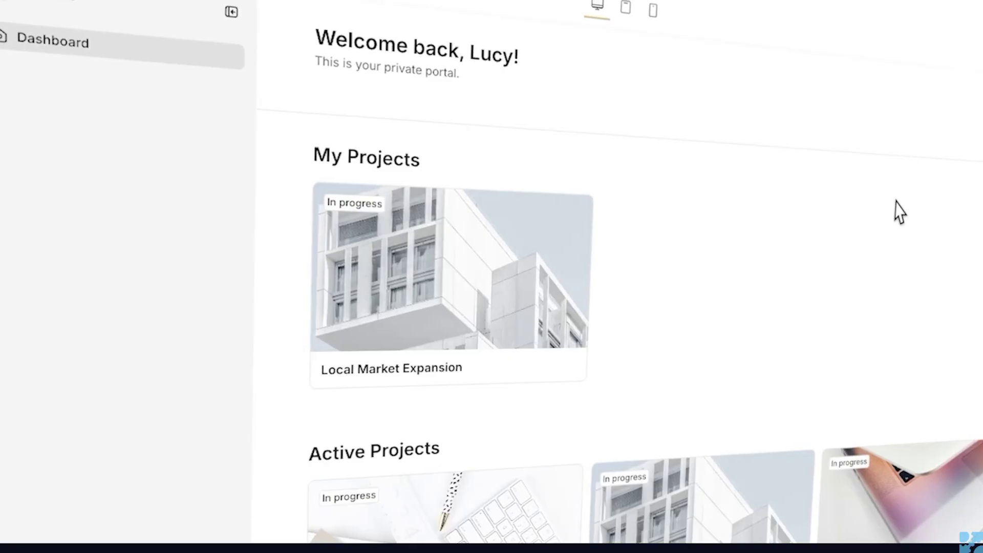
Scroll the portal dashboard and check which databases can feed the My Projects list.
scroll(887, 215, down, 2)
scroll(891, 219, down, 7)
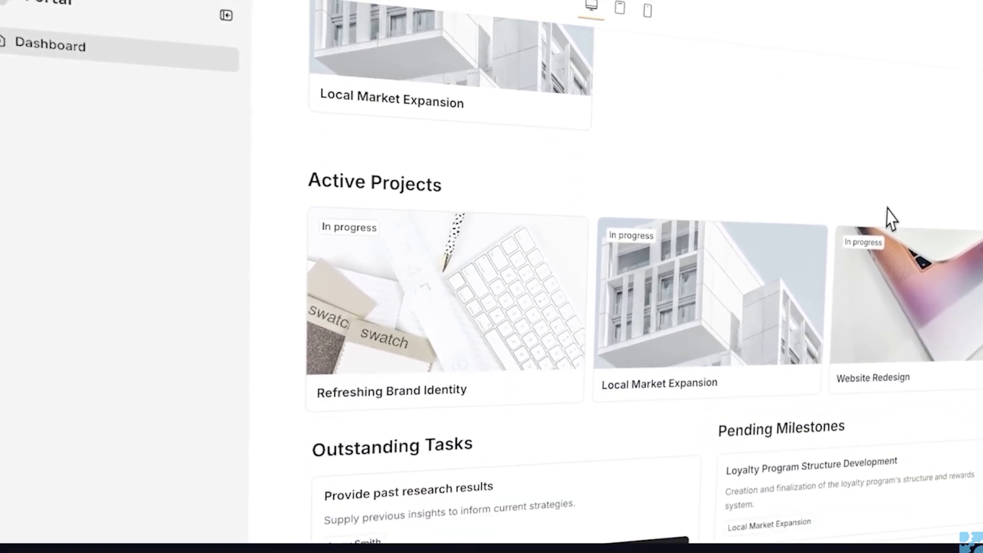
scroll(892, 218, down, 6)
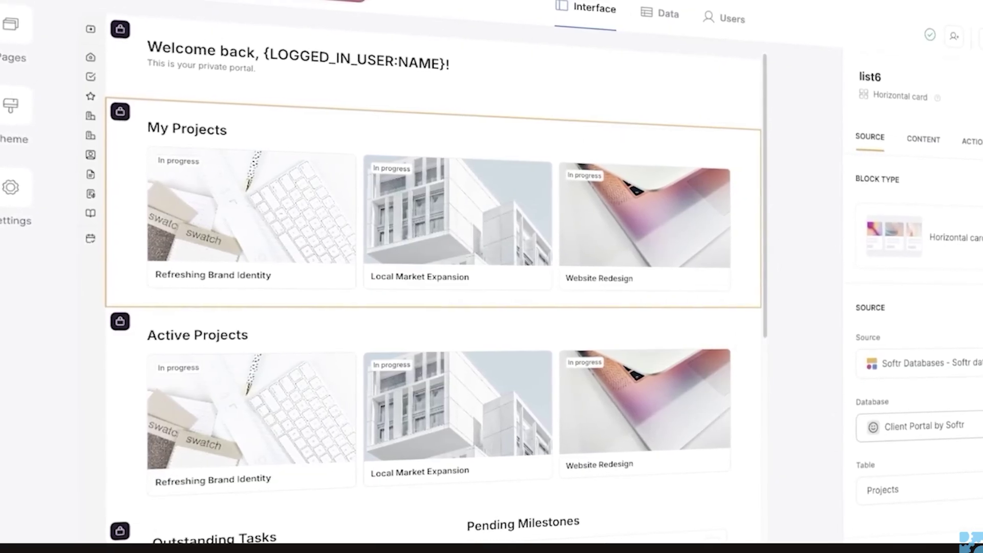
click(917, 426)
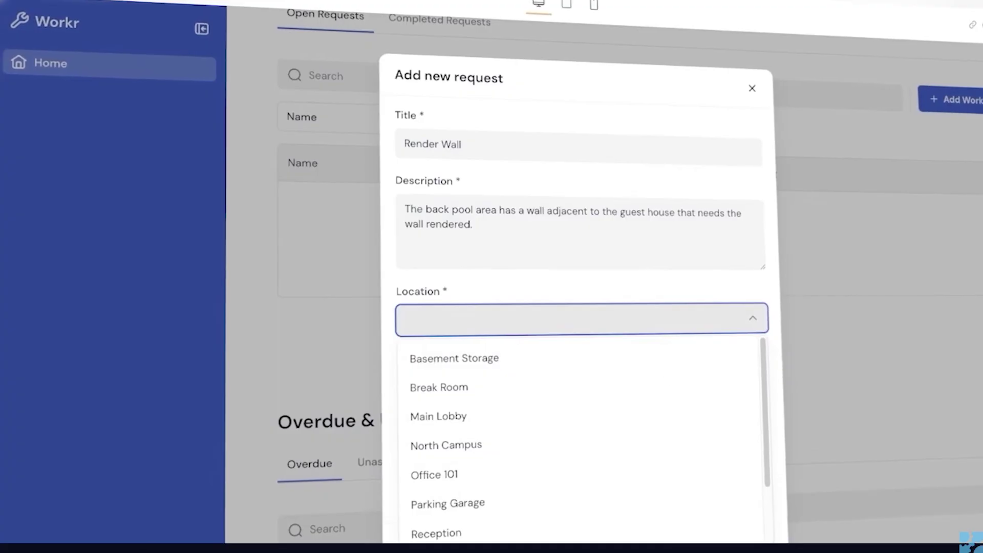
scroll(612, 398, down, 3)
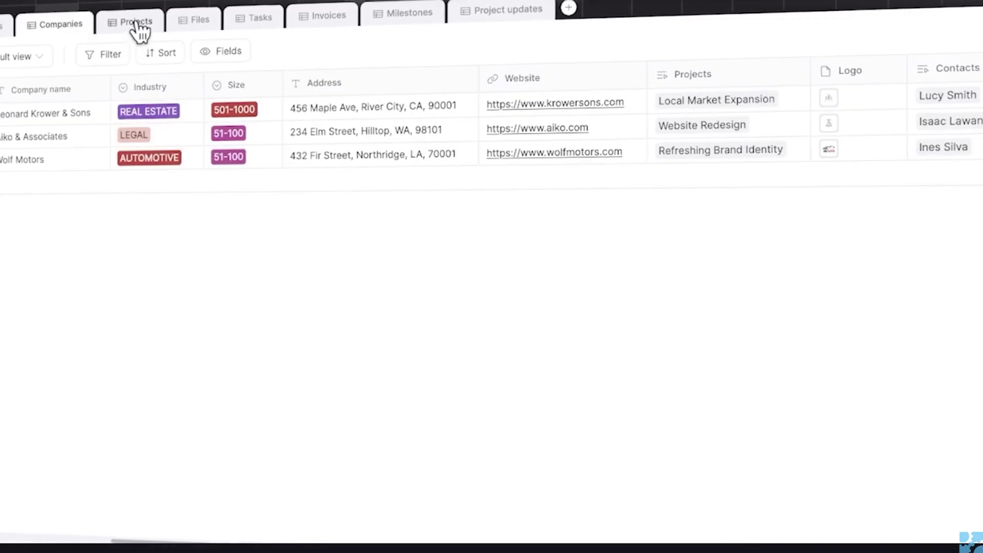
Browse the Projects, Files and Tasks tables, then view the Companies table.
click(137, 22)
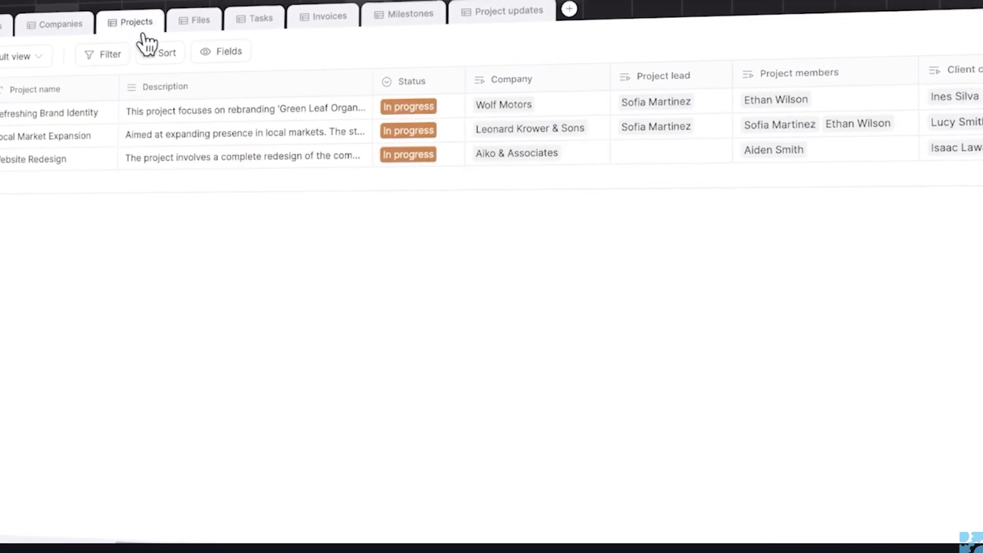
click(202, 21)
click(262, 21)
click(154, 23)
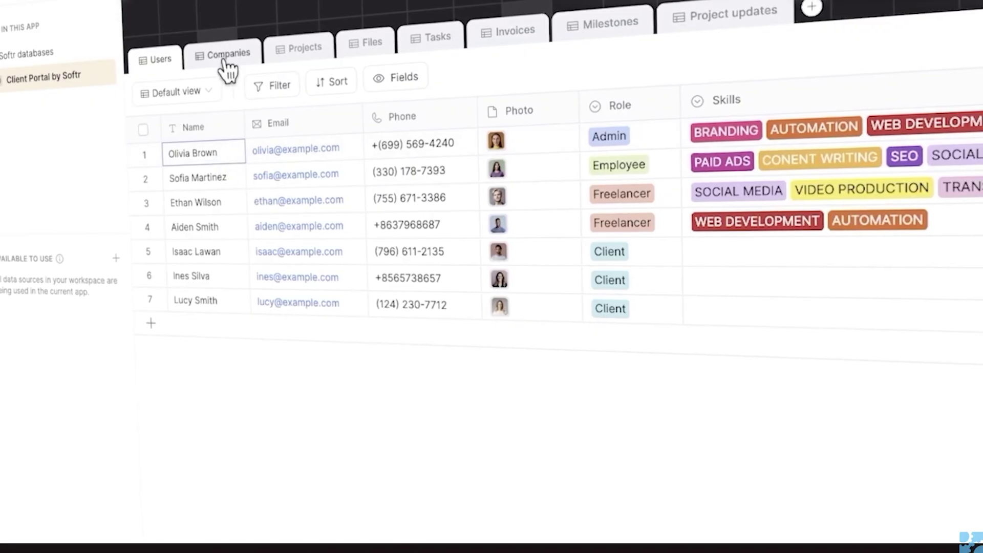
click(225, 65)
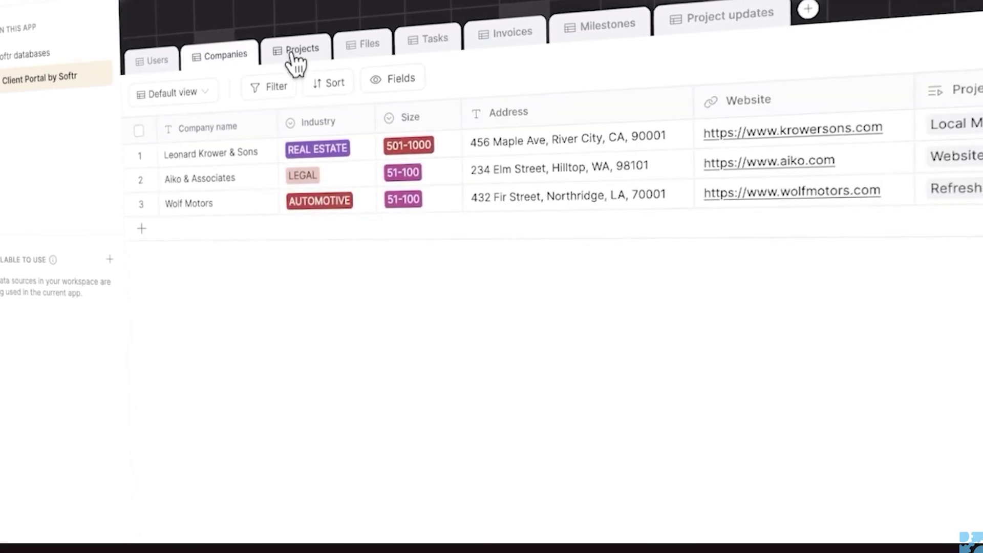